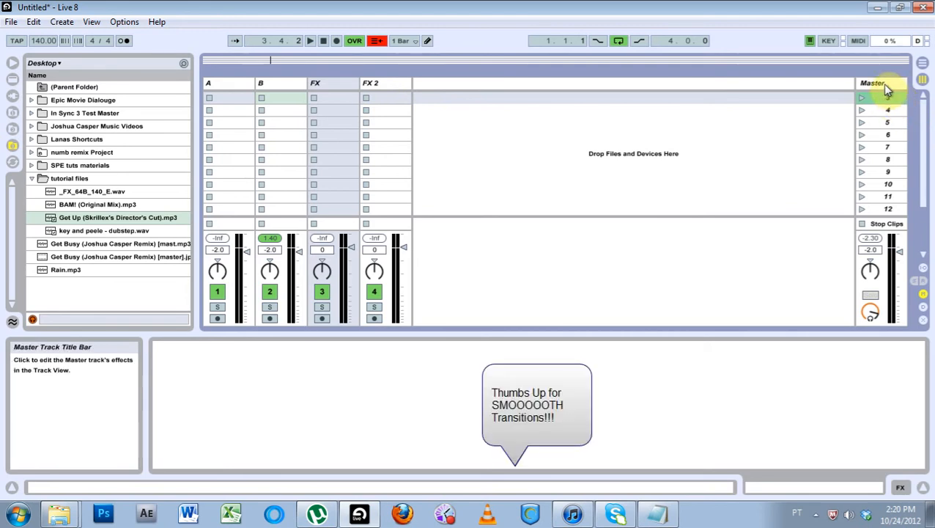
# Inspect the devices on tracks A, B, FX, FX 2 and Master, including the Master track's Limiter.
pyautogui.click(236, 84)
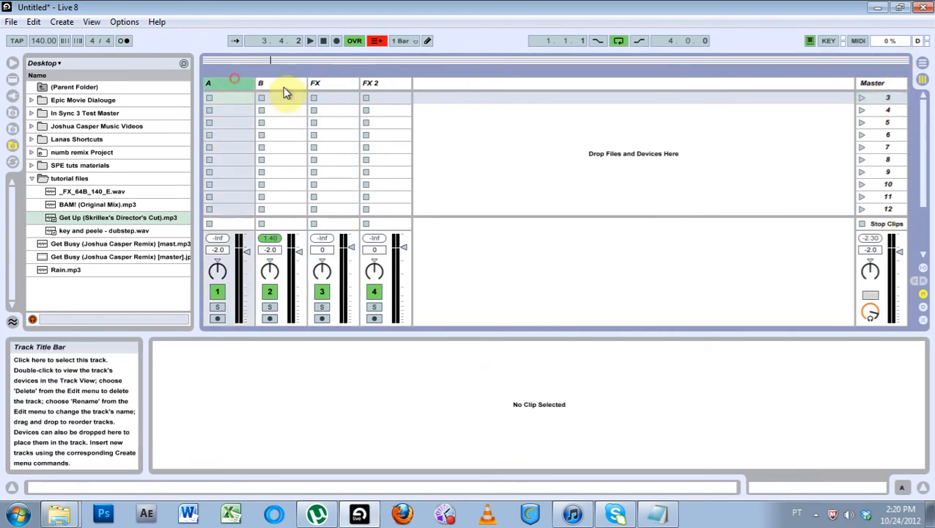
pyautogui.click(285, 88)
pyautogui.click(323, 85)
pyautogui.click(376, 85)
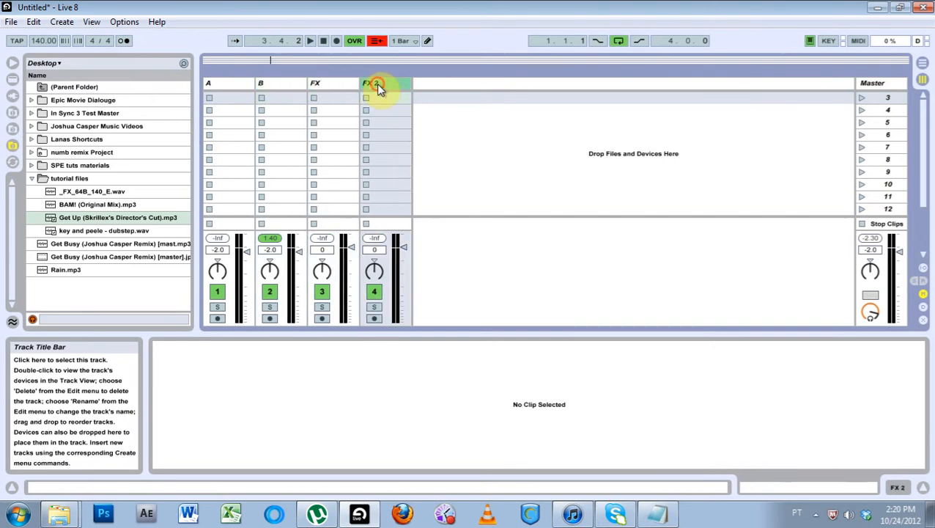
pyautogui.click(869, 84)
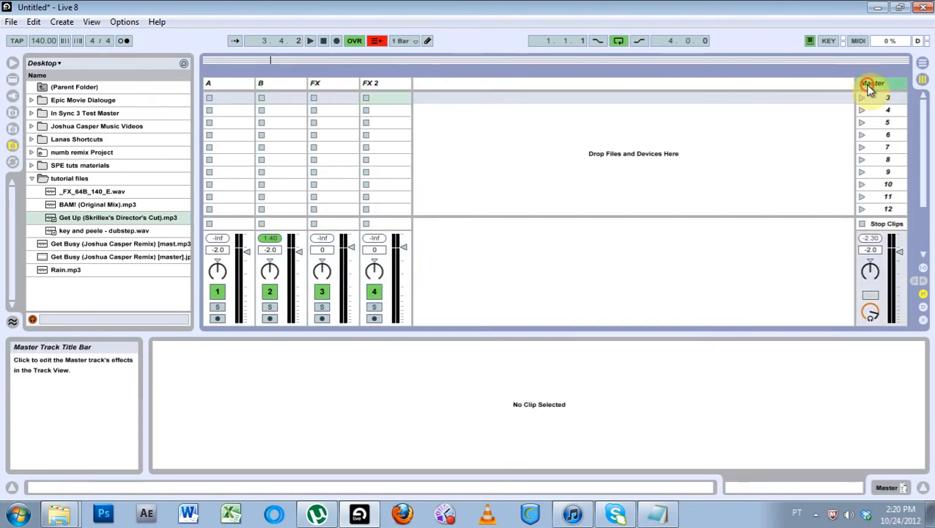
pyautogui.click(903, 488)
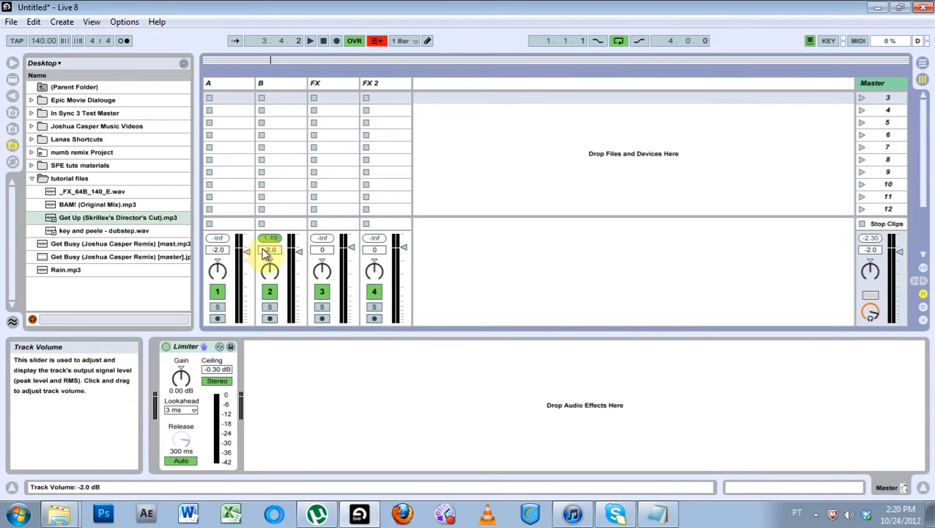
pyautogui.click(295, 84)
pyautogui.click(236, 85)
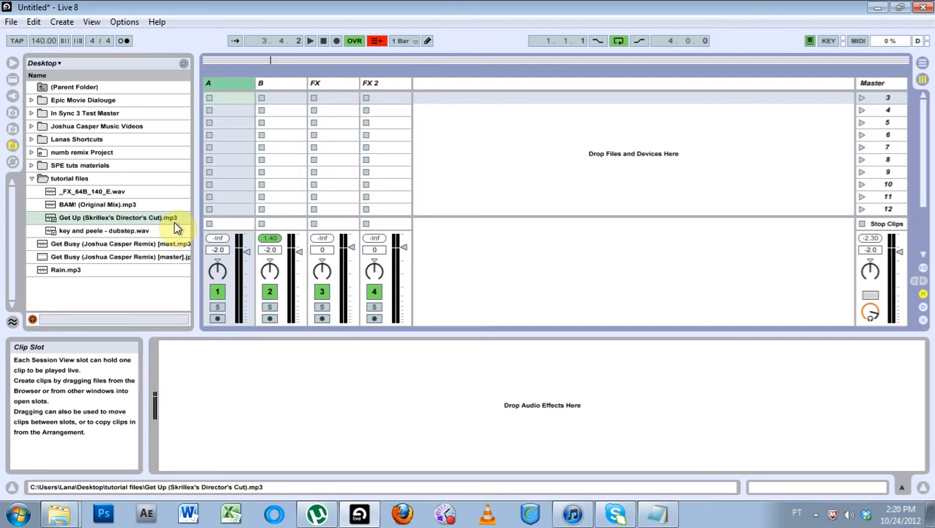
# Load Get Up (Skrillex's Director's Cut).mp3 into track B's clip slot in scene 3.
pyautogui.moveTo(77, 220); pyautogui.dragTo(267, 185)
pyautogui.moveTo(286, 126); pyautogui.dragTo(280, 96)
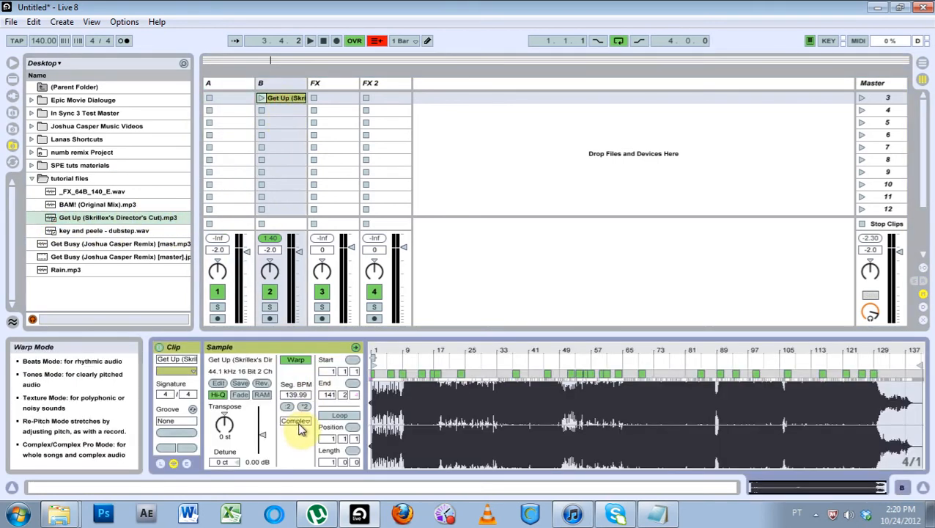
# Set the Get Up clip's warp mode to Beats and its segment BPM to 140.
pyautogui.click(296, 420)
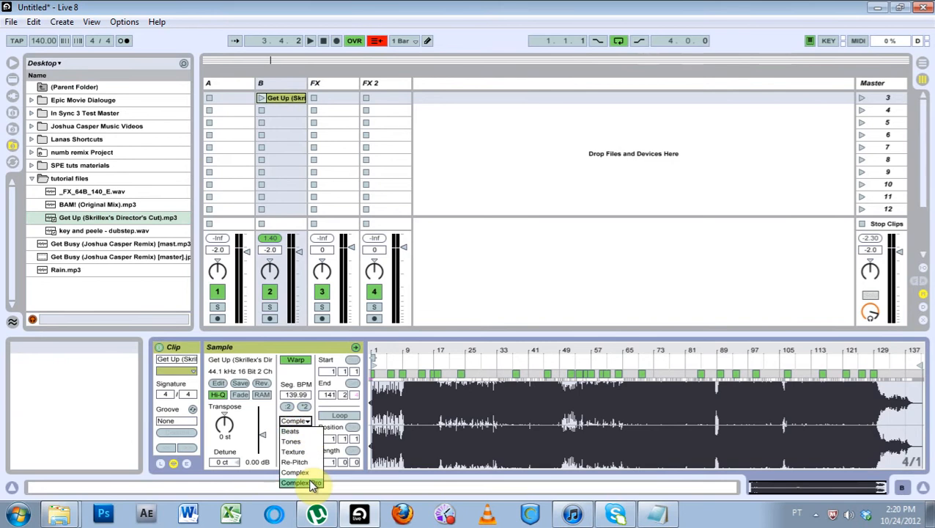
pyautogui.click(376, 349)
pyautogui.moveTo(377, 349)
pyautogui.mouseDown()
pyautogui.moveTo(389, 357)
pyautogui.moveTo(374, 348)
pyautogui.mouseUp()
pyautogui.moveTo(494, 350); pyautogui.dragTo(491, 342)
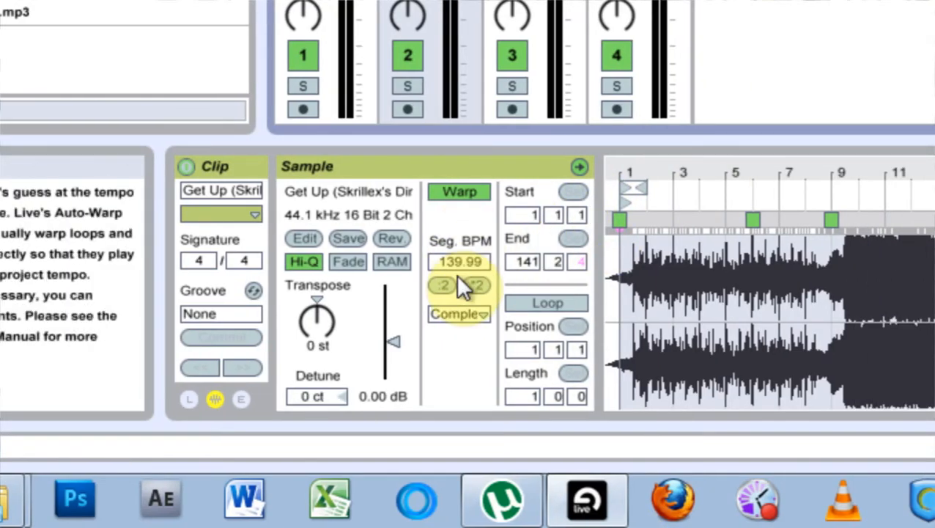
pyautogui.click(460, 315)
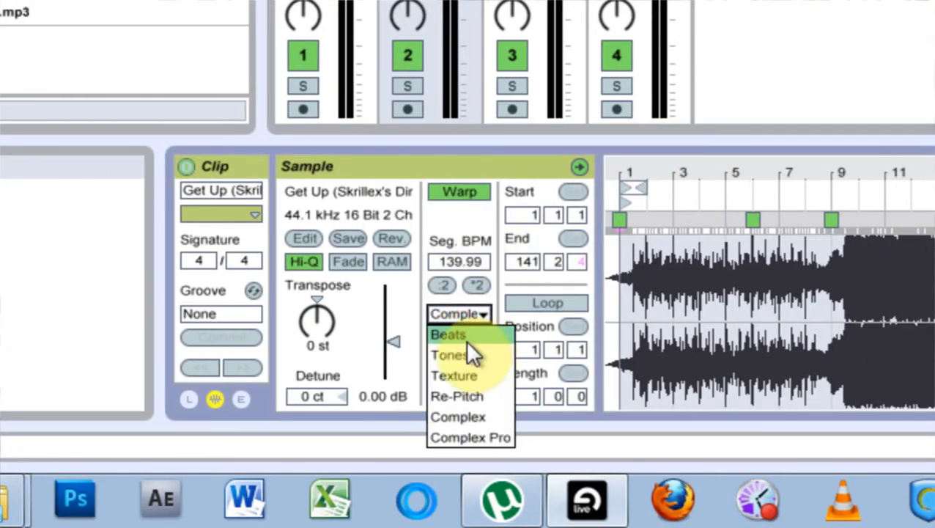
pyautogui.click(464, 337)
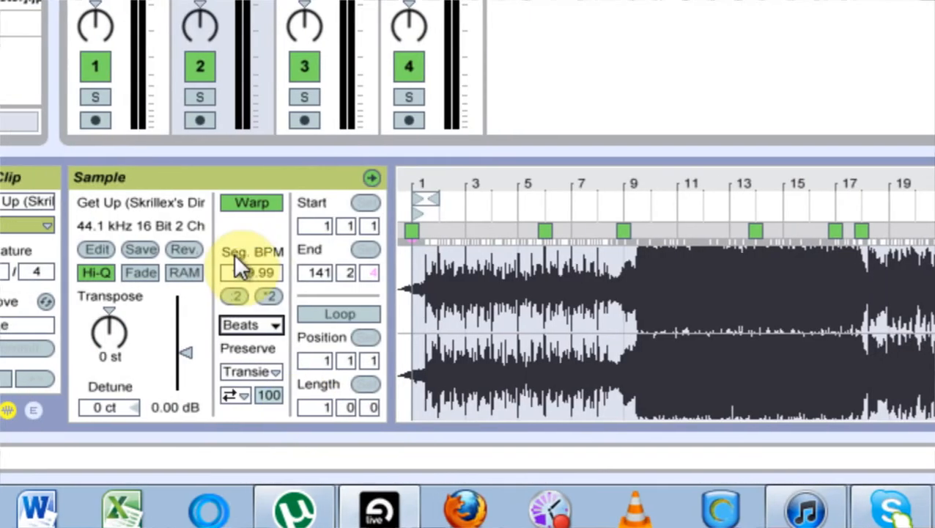
pyautogui.click(248, 273)
pyautogui.write('140')
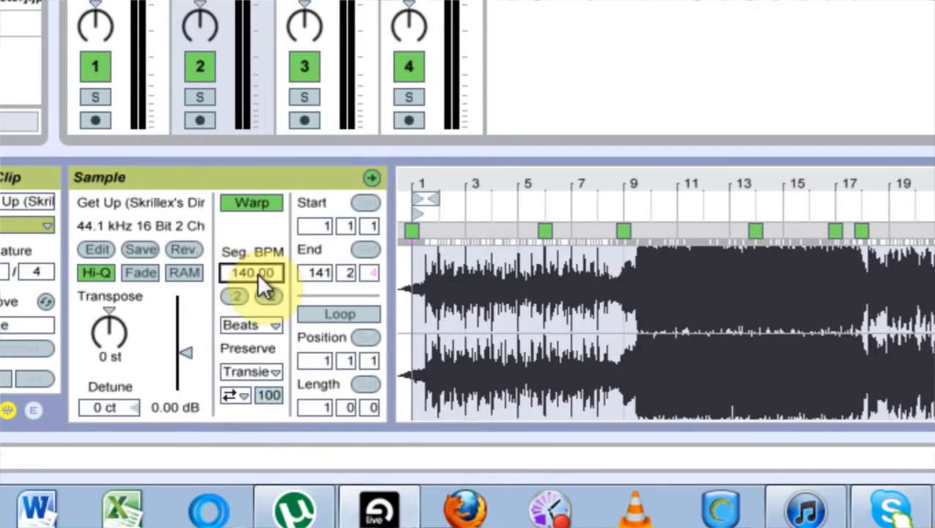
pyautogui.press('Return')
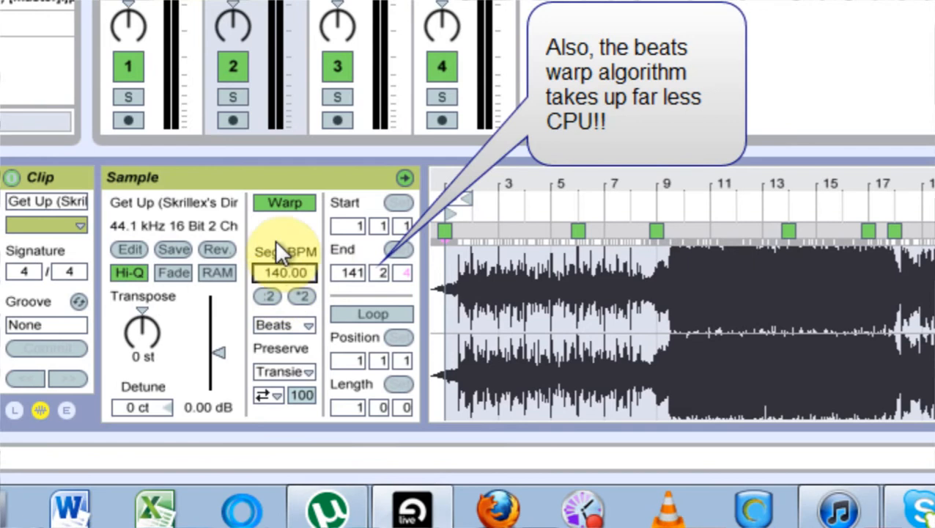
# Delete all automatic warp markers after the first one in the Get Up clip.
pyautogui.click(578, 232)
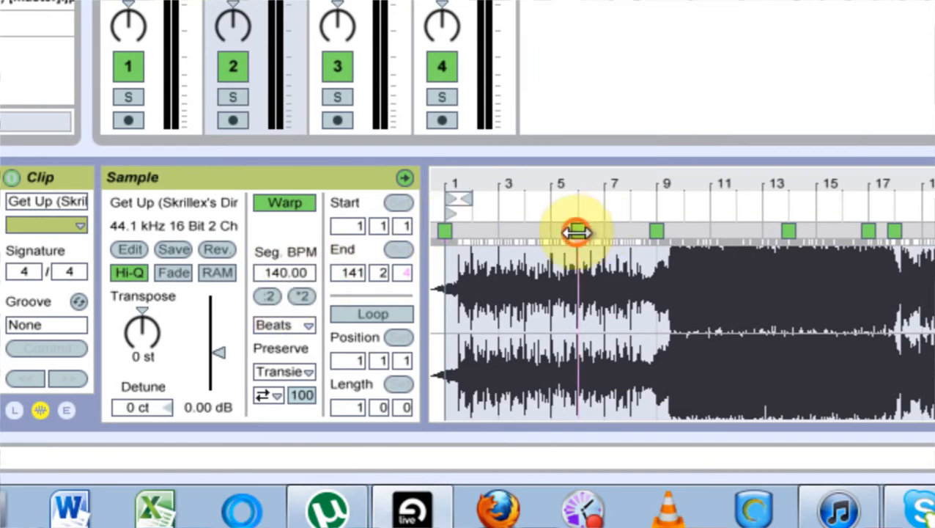
pyautogui.hotkey('ctrl', 'a')
pyautogui.press('Delete')
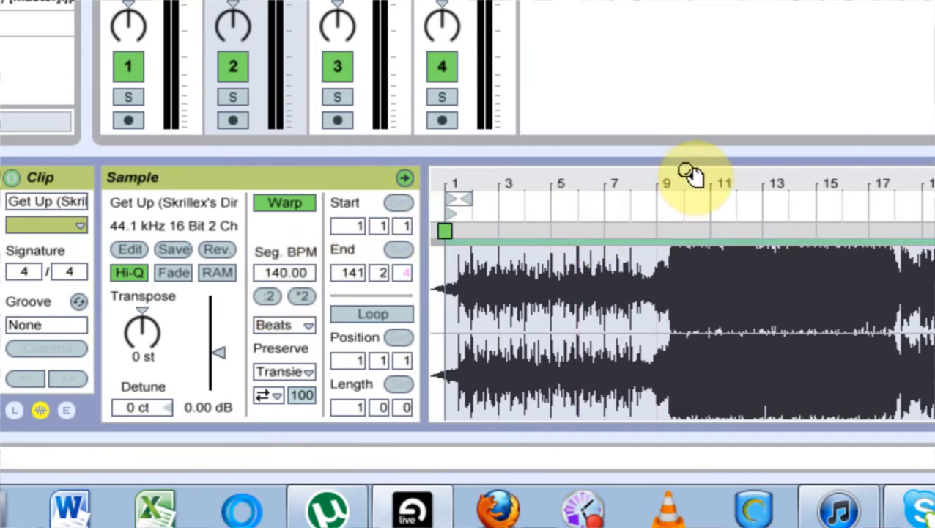
# Add a warp marker on the exact first transient of the drop, near beat 9.3.
pyautogui.moveTo(662, 177); pyautogui.dragTo(661, 220)
pyautogui.moveTo(755, 182); pyautogui.dragTo(755, 220)
pyautogui.moveTo(643, 181); pyautogui.dragTo(685, 308)
pyautogui.doubleClick(681, 294)
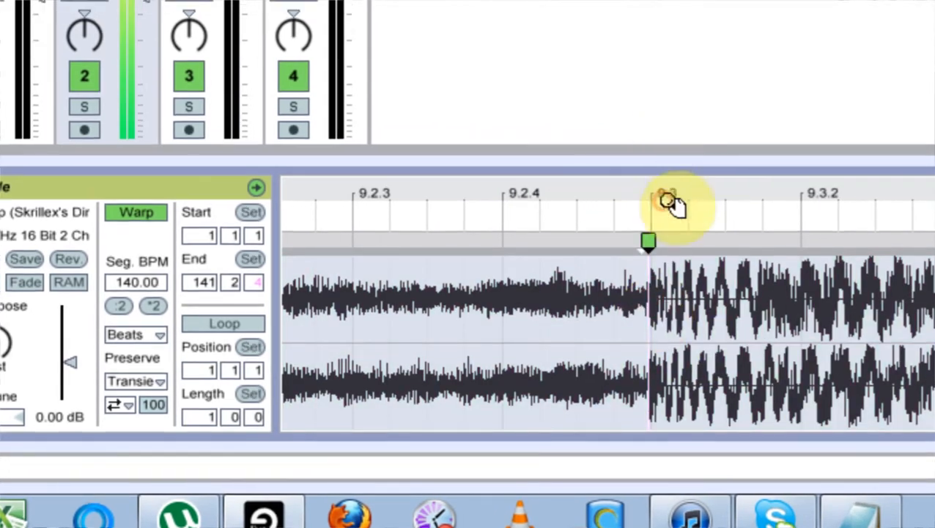
# Remove the warp marker at the clip's beginning and set position 1.1.1 at the drop's warp marker.
pyautogui.moveTo(662, 184); pyautogui.dragTo(662, 150)
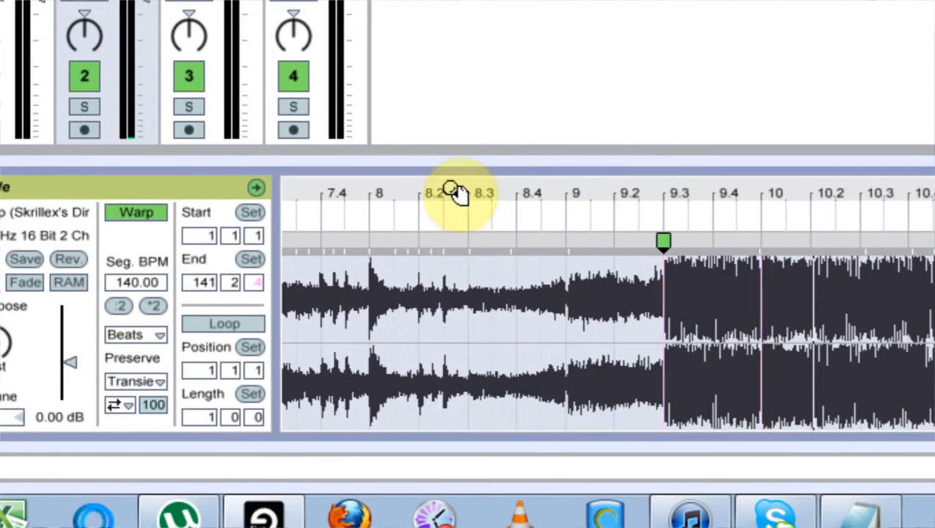
pyautogui.moveTo(451, 180); pyautogui.dragTo(450, 143)
pyautogui.doubleClick(292, 242)
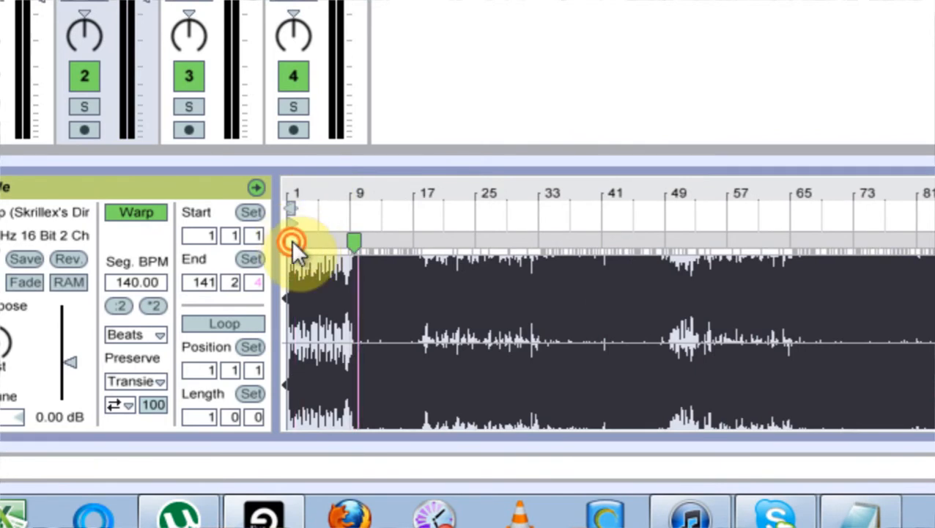
pyautogui.rightClick(350, 242)
pyautogui.click(409, 130)
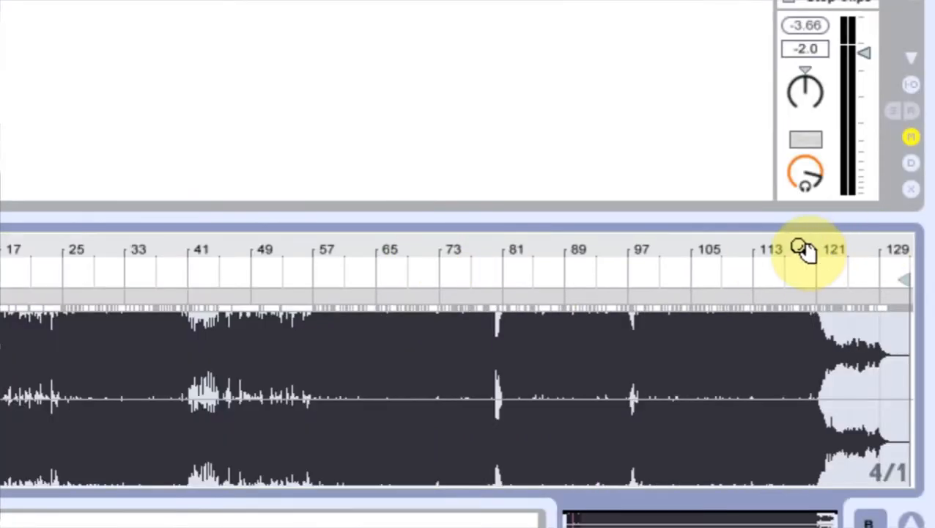
# Move the Get Up clip's start marker to bar 113, shortly before the outro.
pyautogui.moveTo(798, 245); pyautogui.dragTo(469, 279)
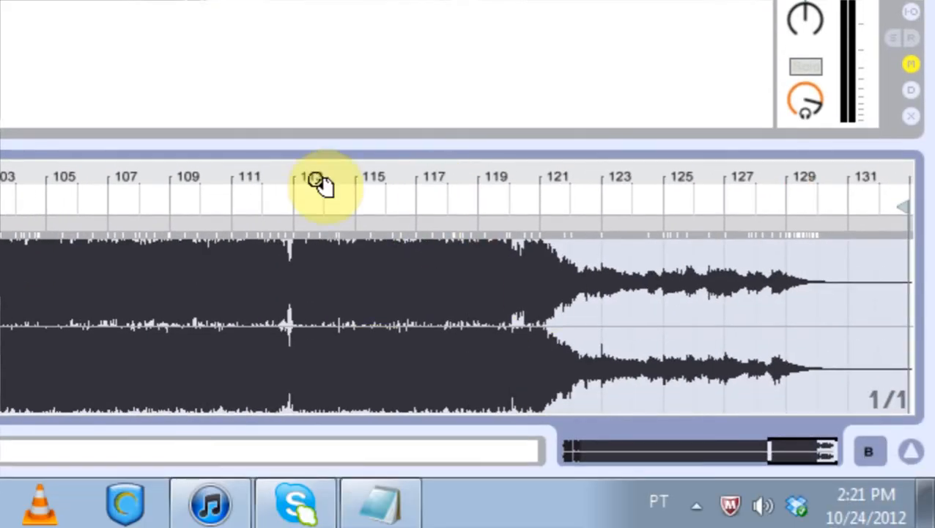
pyautogui.moveTo(546, 244); pyautogui.dragTo(546, 257)
pyautogui.moveTo(546, 168); pyautogui.dragTo(560, 149)
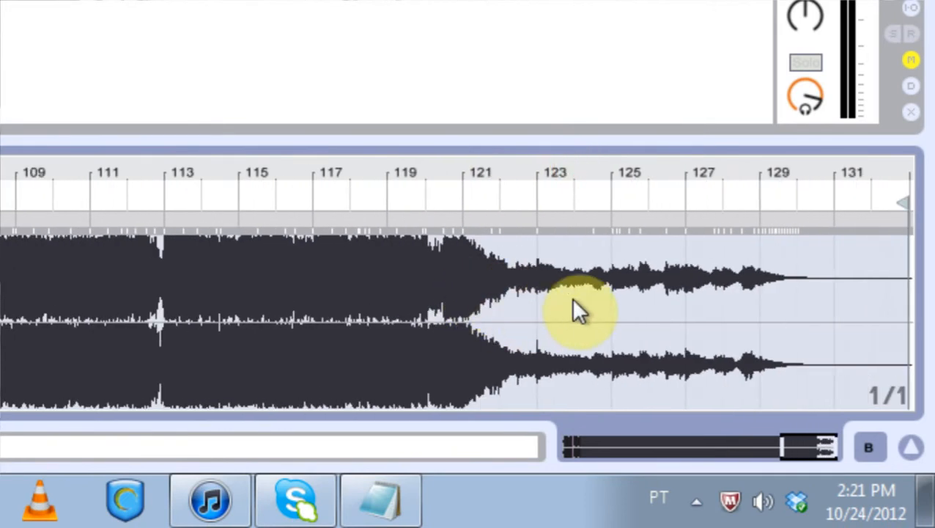
pyautogui.moveTo(798, 176); pyautogui.dragTo(791, 136)
pyautogui.moveTo(618, 169); pyautogui.dragTo(622, 136)
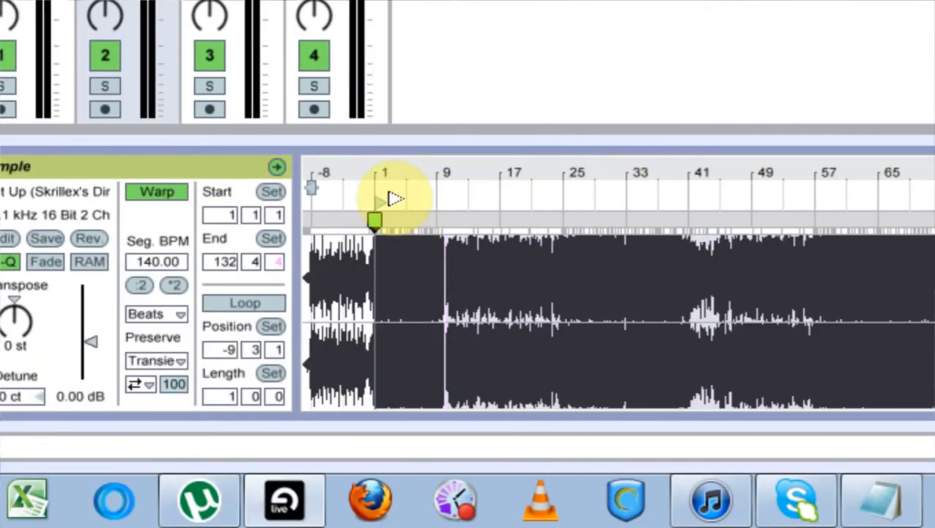
pyautogui.moveTo(602, 207)
pyautogui.mouseDown()
pyautogui.moveTo(709, 197)
pyautogui.moveTo(708, 182)
pyautogui.moveTo(665, 179)
pyautogui.moveTo(679, 189)
pyautogui.mouseUp()
pyautogui.moveTo(327, 203)
pyautogui.mouseDown()
pyautogui.moveTo(560, 202)
pyautogui.moveTo(541, 200)
pyautogui.mouseUp()
pyautogui.moveTo(546, 165); pyautogui.dragTo(307, 278)
pyautogui.moveTo(417, 169); pyautogui.dragTo(404, 172)
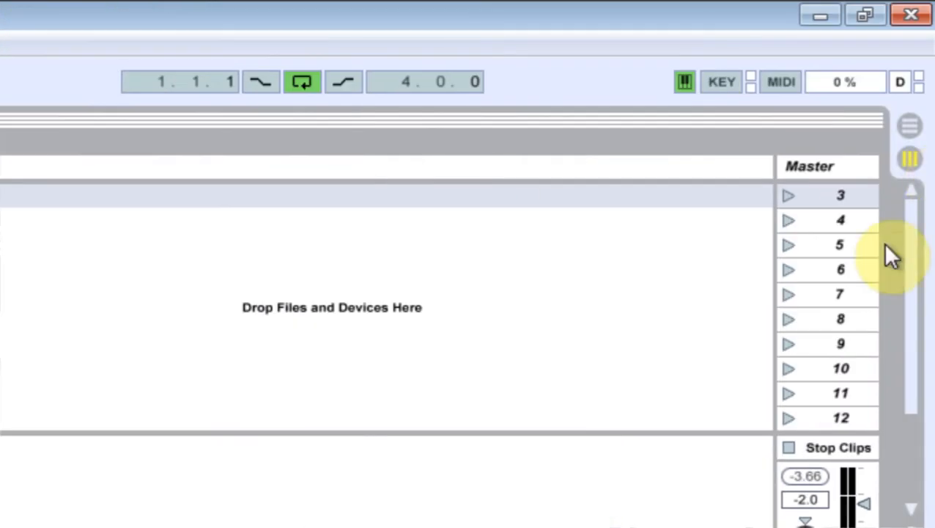
# Rename scene 3 on the Master track as 140BPM.
pyautogui.click(854, 195)
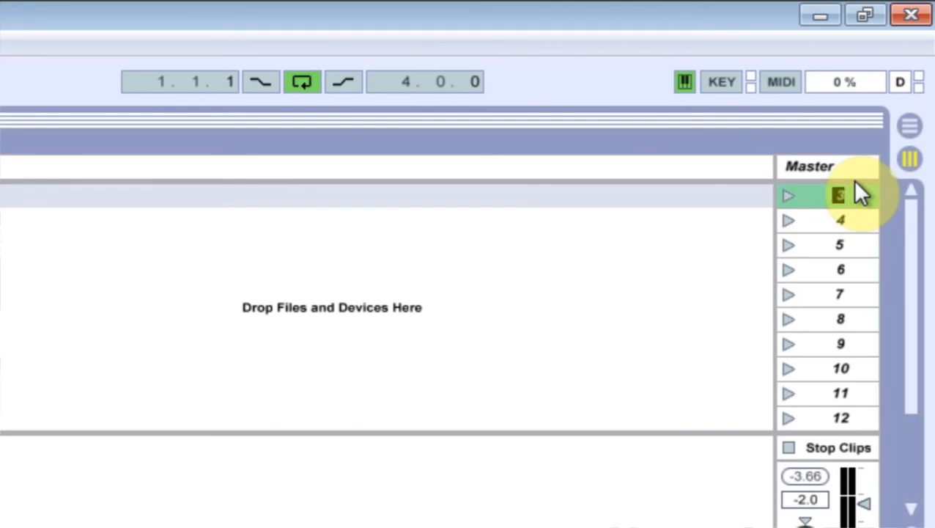
pyautogui.write('140BPM')
pyautogui.press('Return')
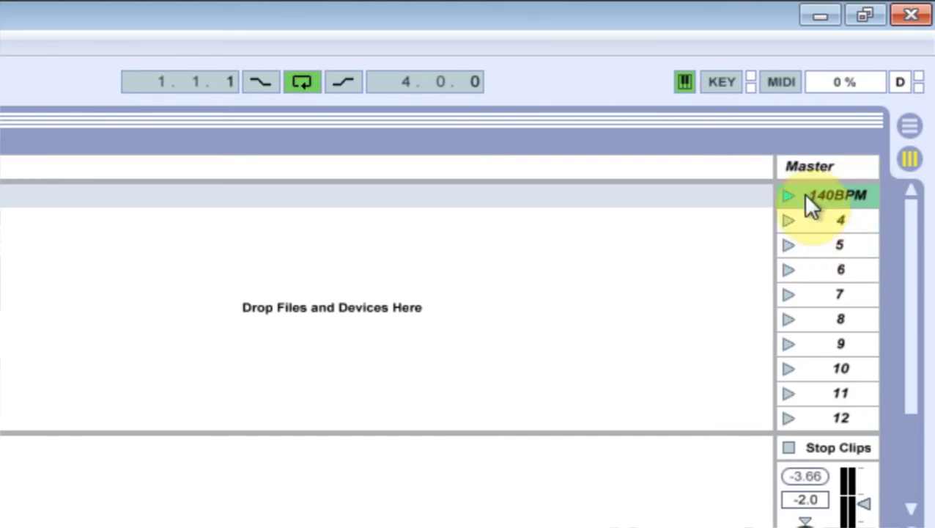
# Select and launch the 140BPM scene to apply its tempo.
pyautogui.click(815, 227)
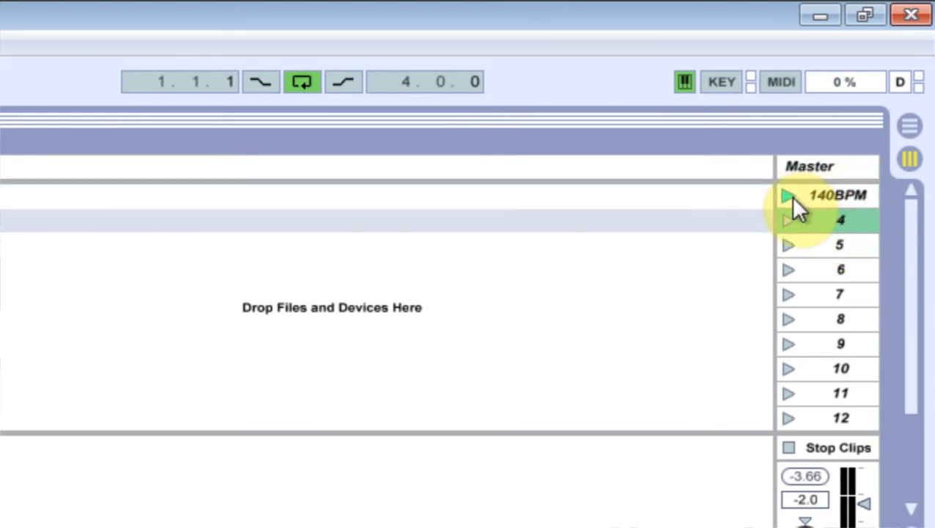
pyautogui.click(818, 195)
pyautogui.click(819, 221)
pyautogui.click(822, 192)
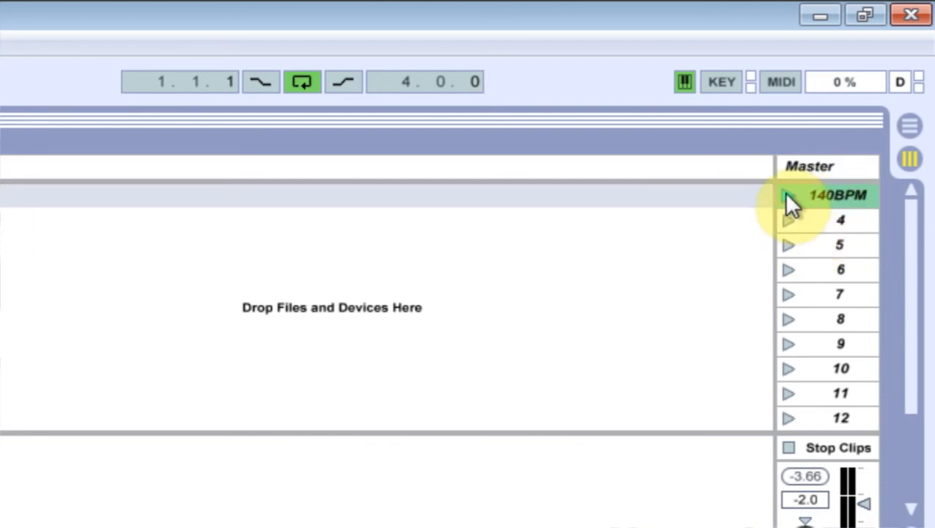
pyautogui.click(788, 195)
pyautogui.click(88, 84)
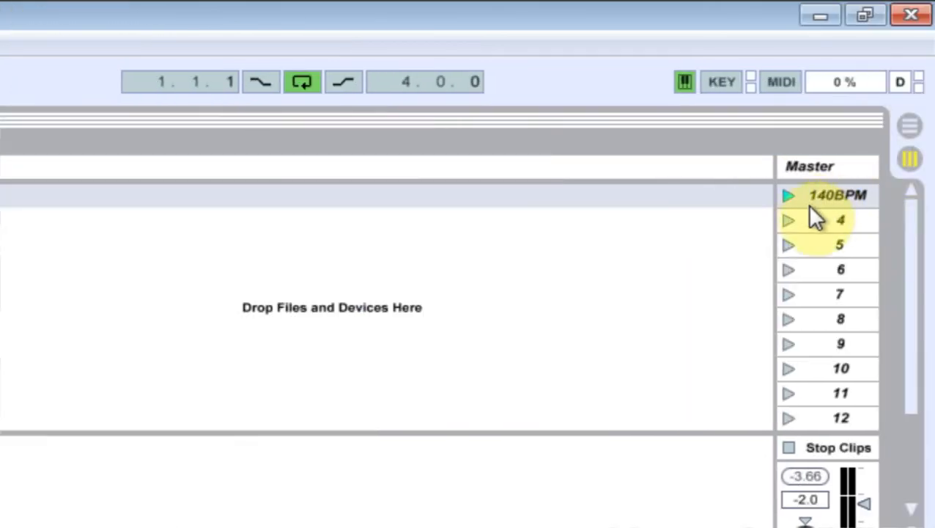
# Rename scene 5 as 100BPM and launch it.
pyautogui.click(839, 245)
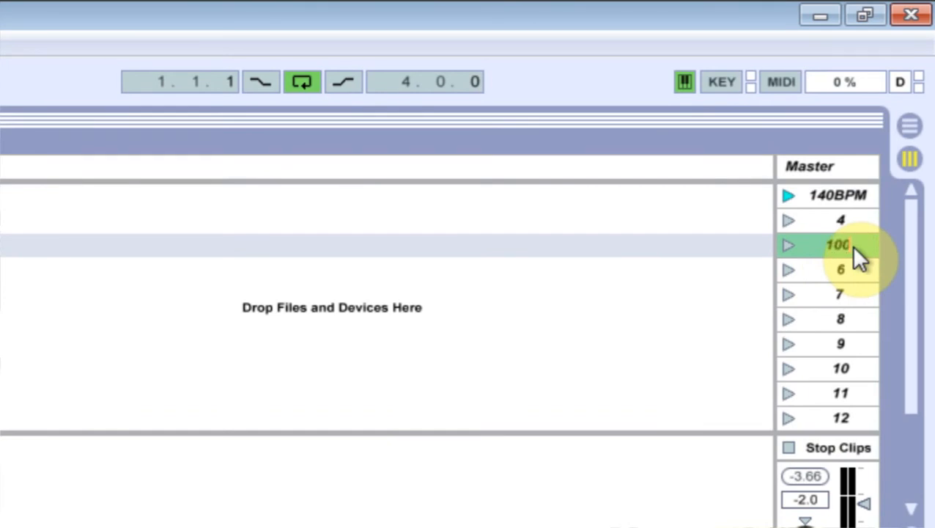
pyautogui.write('PM')
pyautogui.press('Return')
pyautogui.click(788, 245)
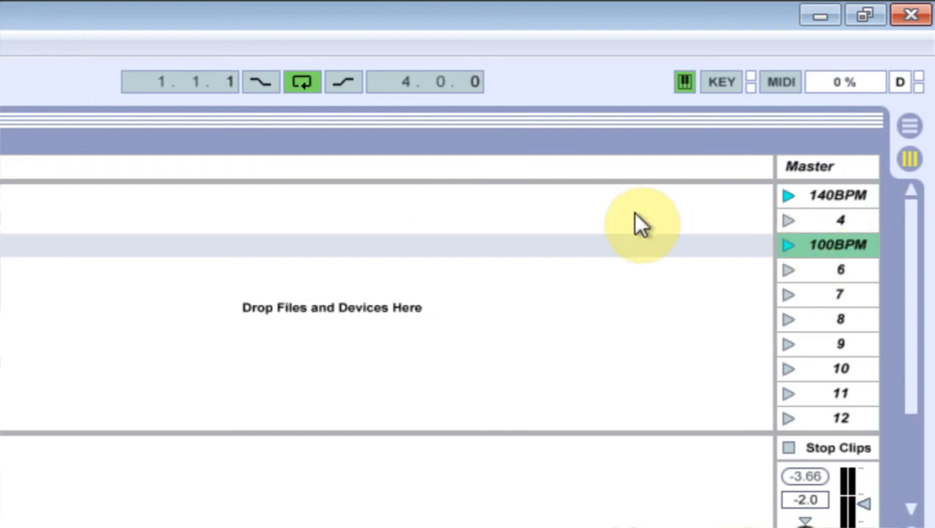
# Select the 140BPM scene and examine the Get Up waveform around the start marker at bar 113.
pyautogui.click(843, 195)
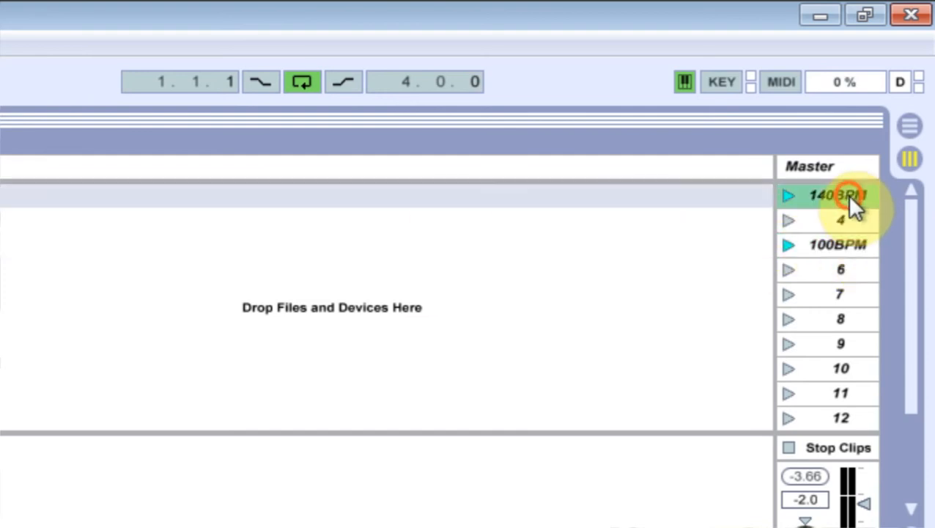
pyautogui.click(66, 197)
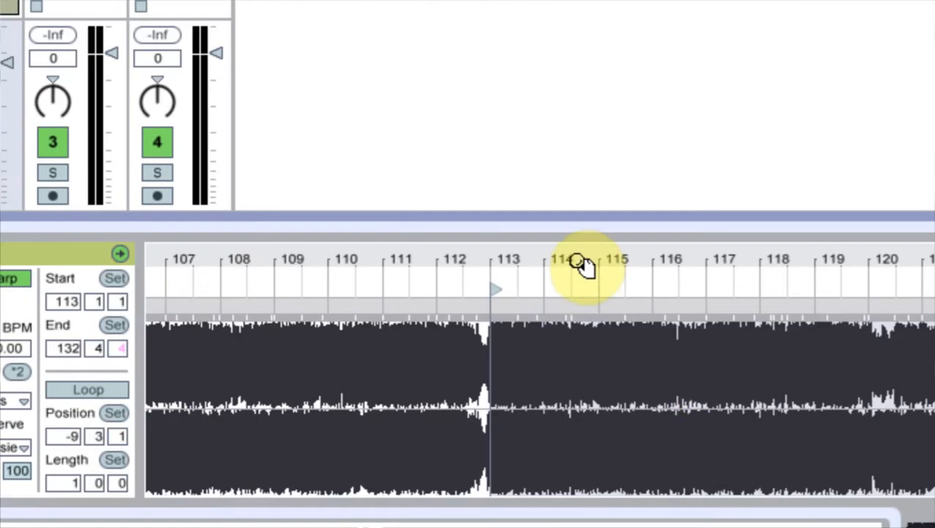
pyautogui.click(566, 253)
pyautogui.moveTo(502, 261)
pyautogui.mouseDown()
pyautogui.moveTo(503, 286)
pyautogui.moveTo(493, 264)
pyautogui.mouseUp()
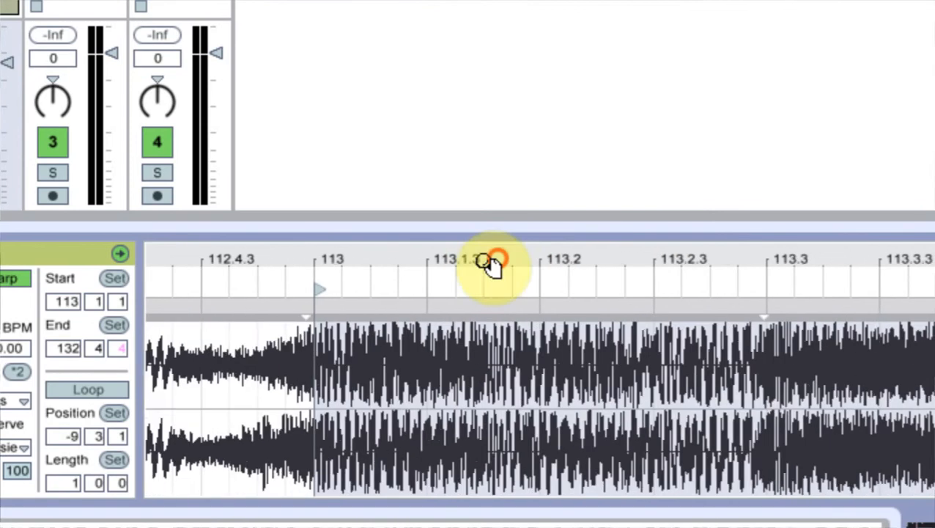
pyautogui.moveTo(312, 260); pyautogui.dragTo(733, 205)
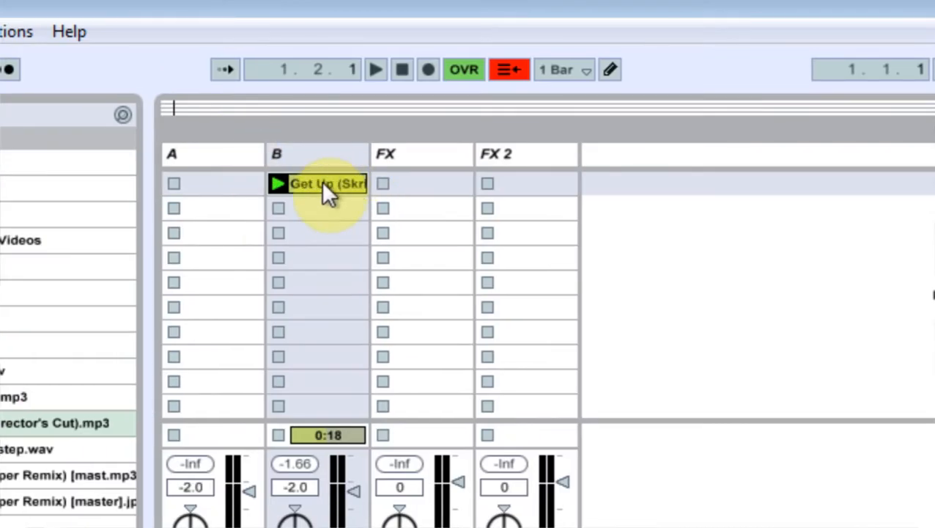
# Duplicate the Get Up clip into the slot below on track B and move the copy's start marker to bar 121.
pyautogui.moveTo(324, 183); pyautogui.dragTo(328, 209)
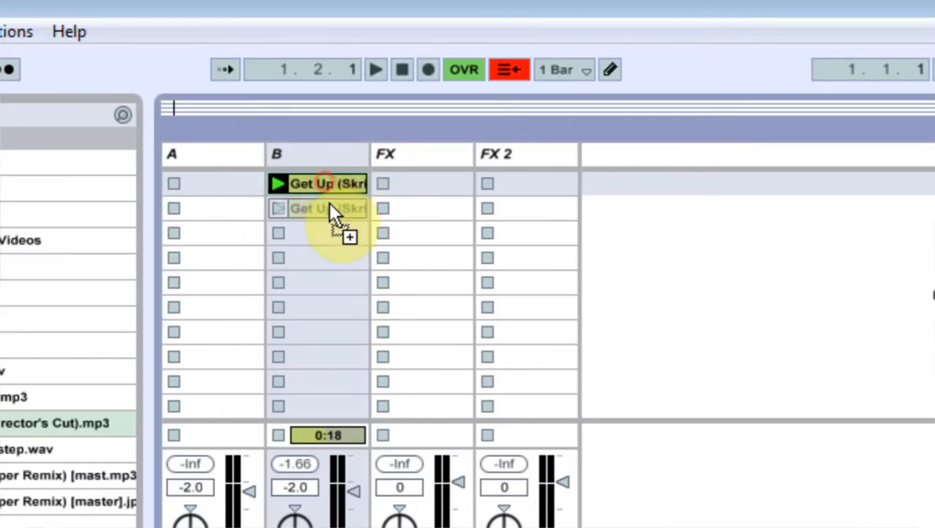
pyautogui.moveTo(642, 395); pyautogui.dragTo(843, 394)
pyautogui.moveTo(835, 354); pyautogui.dragTo(836, 418)
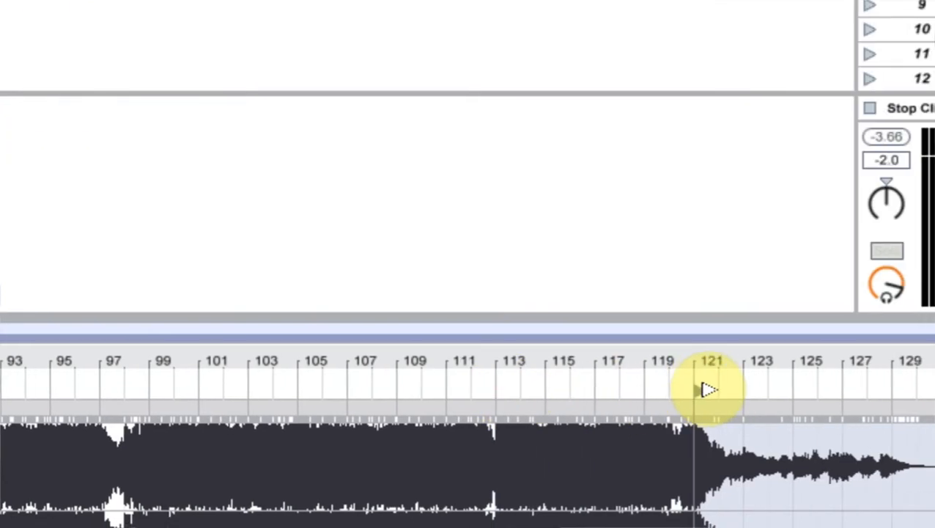
# Place key and peele - dubstep.wav in the FX track slot beside the duplicated Get Up clip.
pyautogui.moveTo(701, 367); pyautogui.dragTo(507, 361)
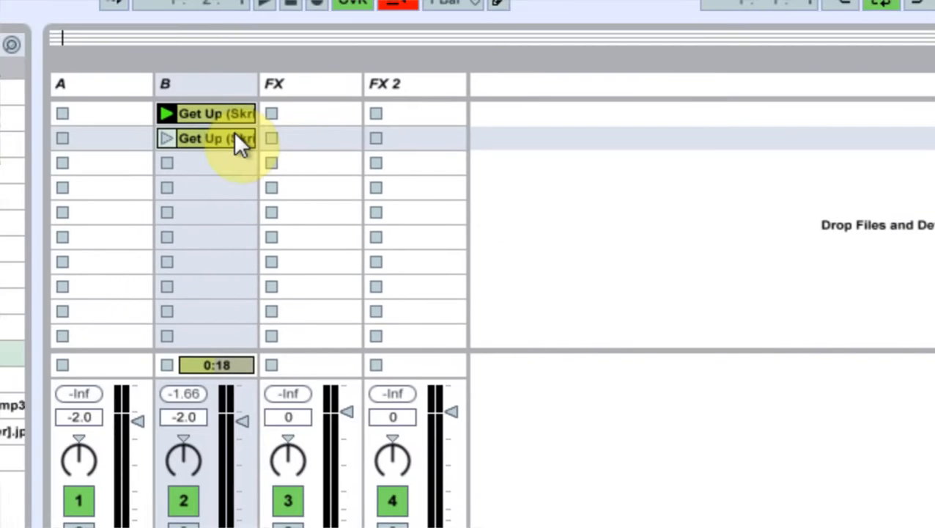
pyautogui.click(234, 132)
pyautogui.click(839, 157)
pyautogui.click(789, 157)
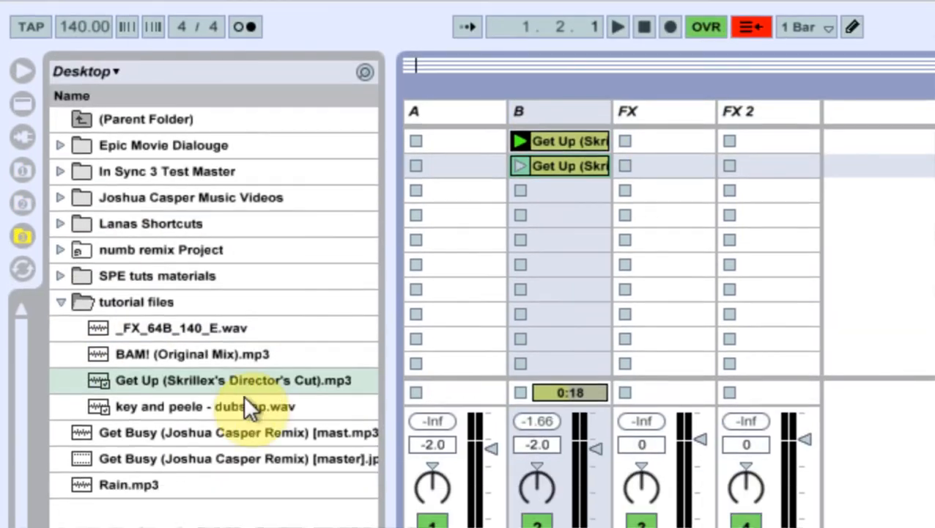
pyautogui.moveTo(243, 384); pyautogui.dragTo(668, 121)
pyautogui.moveTo(590, 135); pyautogui.dragTo(583, 147)
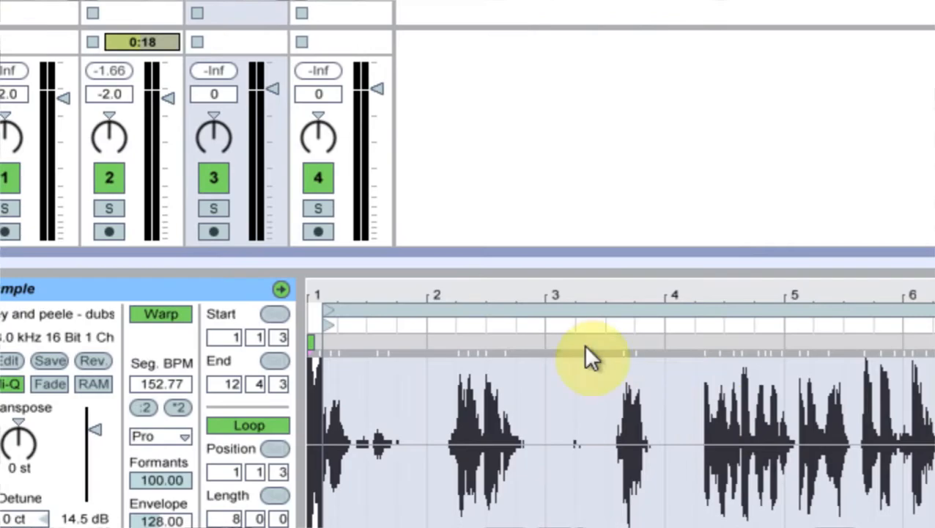
# Solo the FX track and launch the key and peele clip.
pyautogui.click(403, 277)
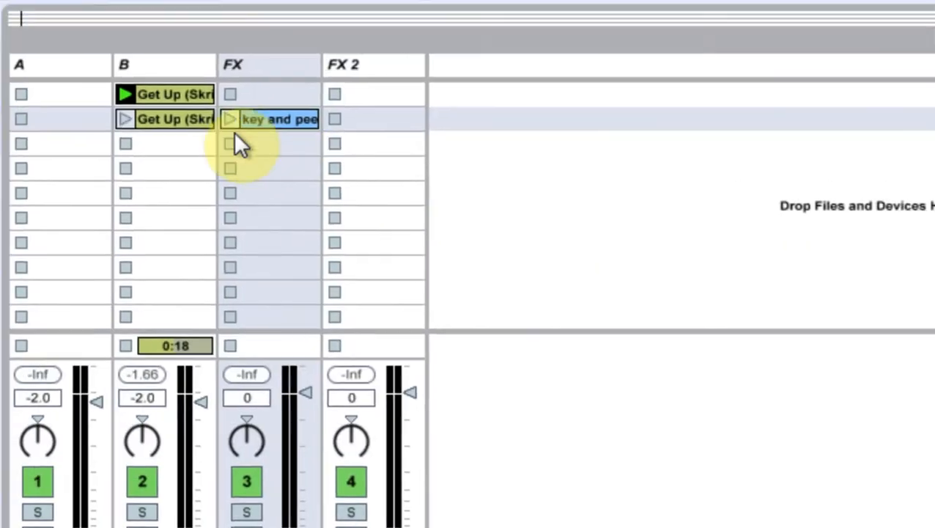
pyautogui.click(250, 353)
pyautogui.click(235, 131)
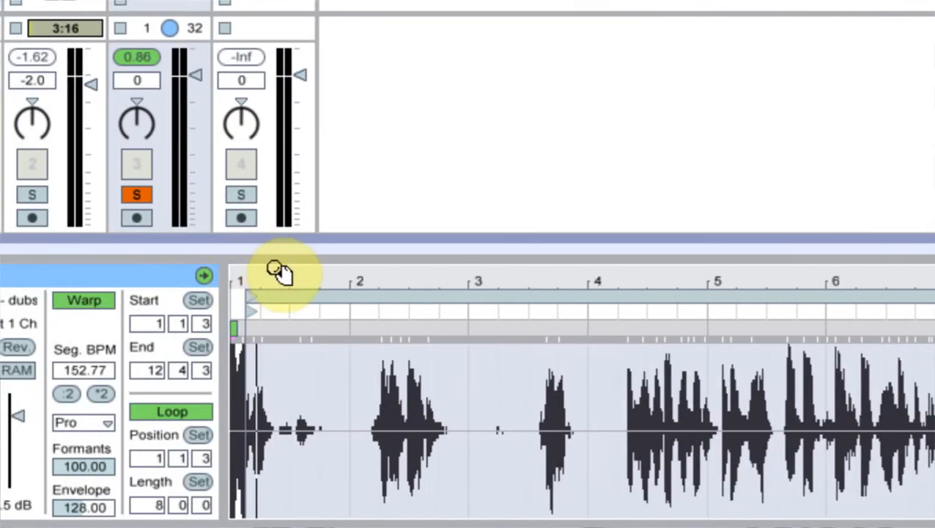
# Show the key and peele clip's envelopes and draw a volume fade-in from silence late in bar 1 to 100% just after bar 2.
pyautogui.moveTo(261, 267); pyautogui.dragTo(172, 412)
pyautogui.moveTo(333, 259); pyautogui.dragTo(333, 216)
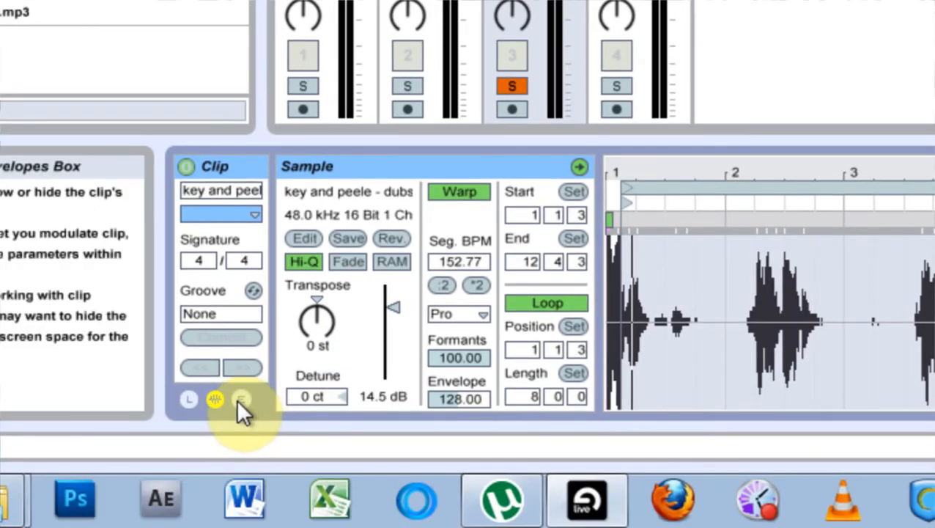
pyautogui.click(151, 437)
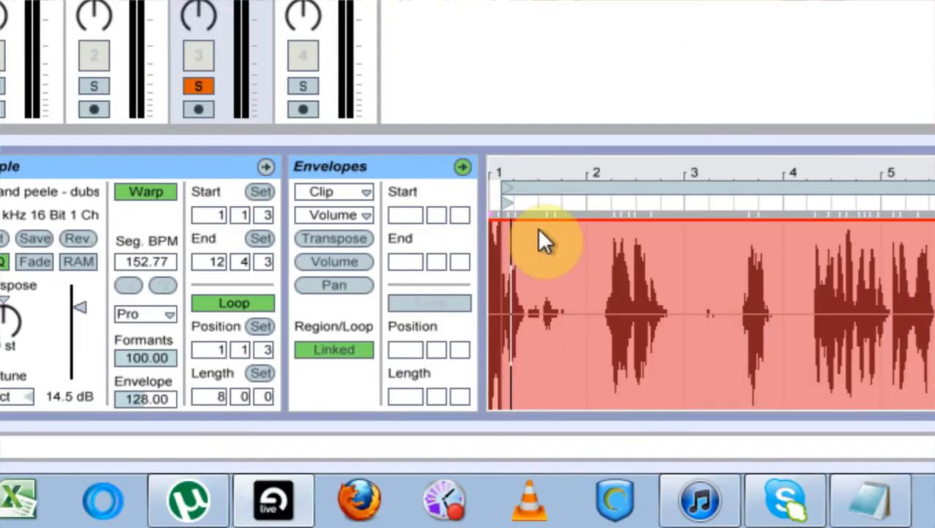
pyautogui.doubleClick(899, 220)
pyautogui.click(872, 218)
pyautogui.moveTo(562, 220); pyautogui.dragTo(576, 405)
pyautogui.click(563, 404)
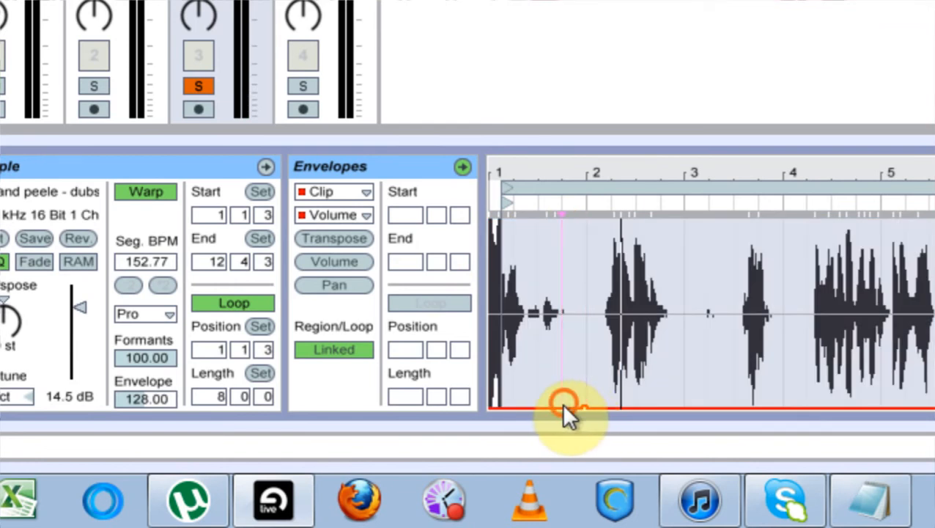
pyautogui.doubleClick(556, 408)
pyautogui.moveTo(578, 405); pyautogui.dragTo(602, 220)
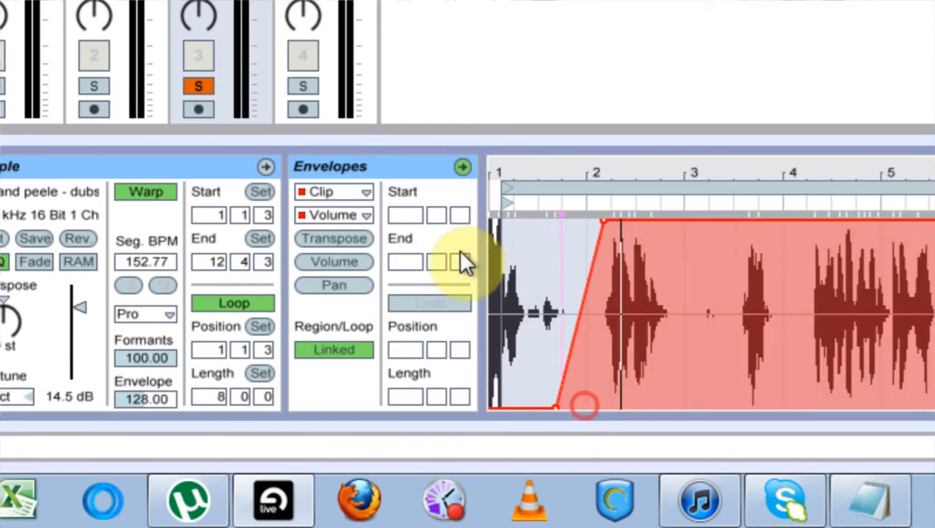
pyautogui.click(315, 189)
pyautogui.click(322, 189)
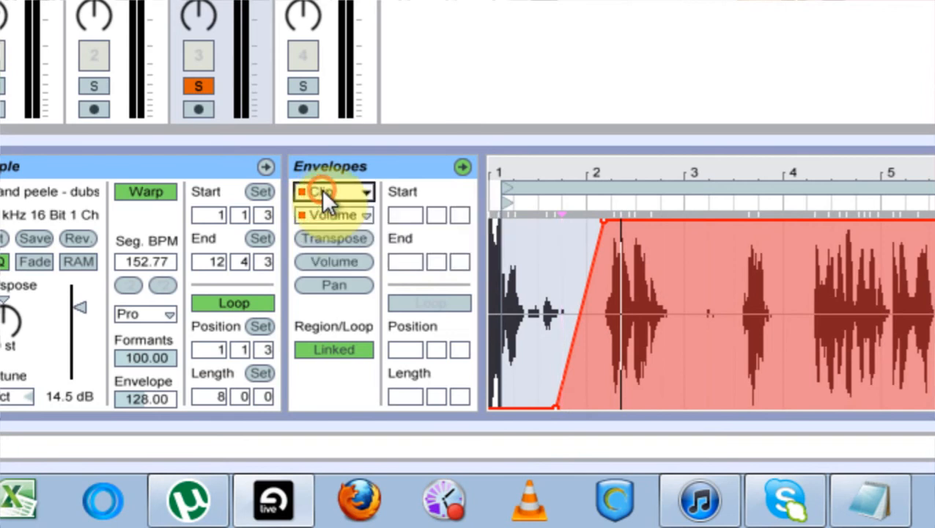
pyautogui.click(360, 192)
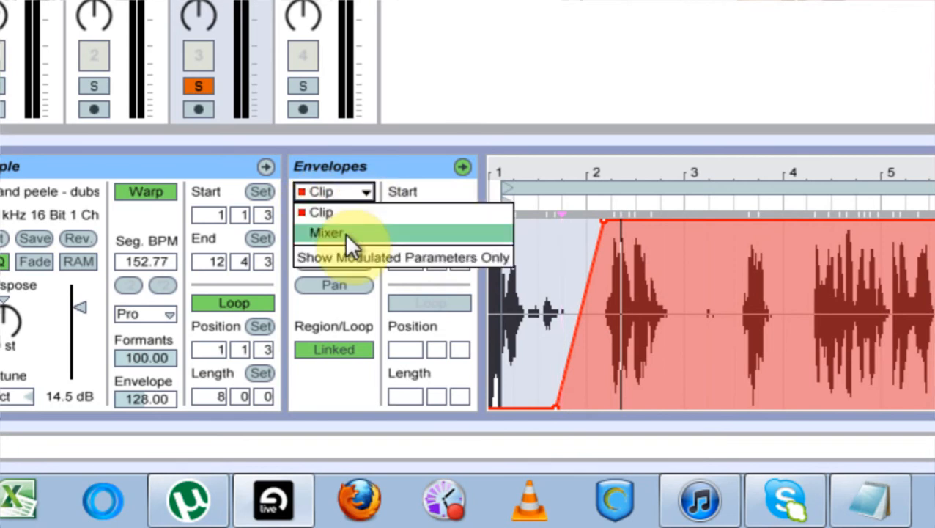
pyautogui.click(604, 219)
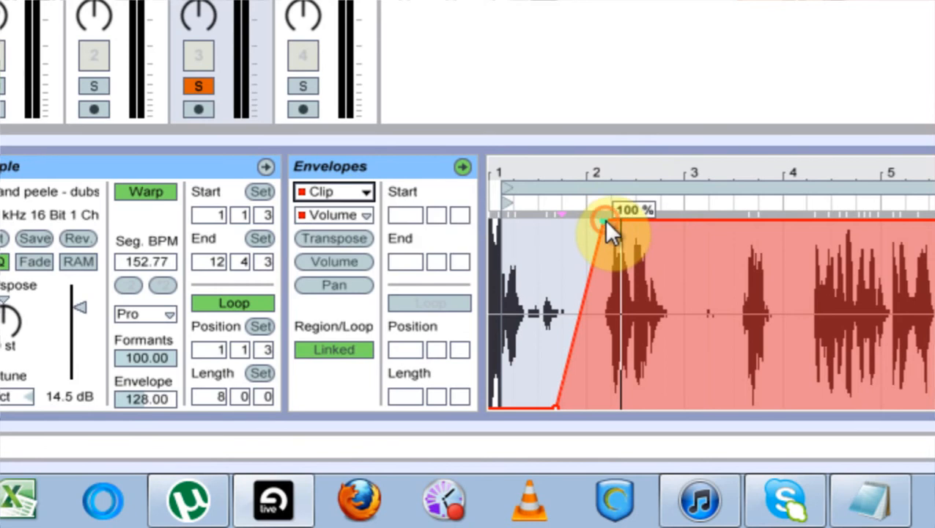
pyautogui.moveTo(560, 223)
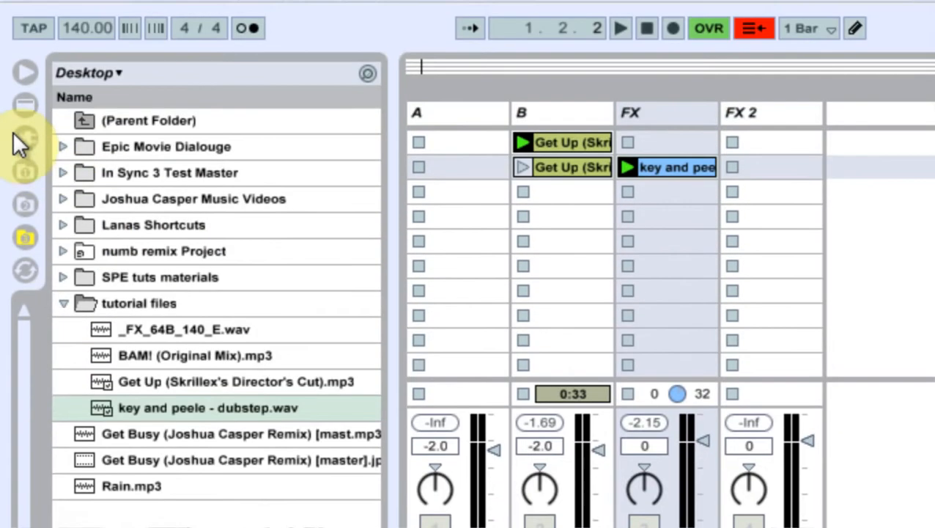
# Add Ping Pong Delay and Reverb to the FX track, with the Reverb placed first in the chain.
pyautogui.click(23, 107)
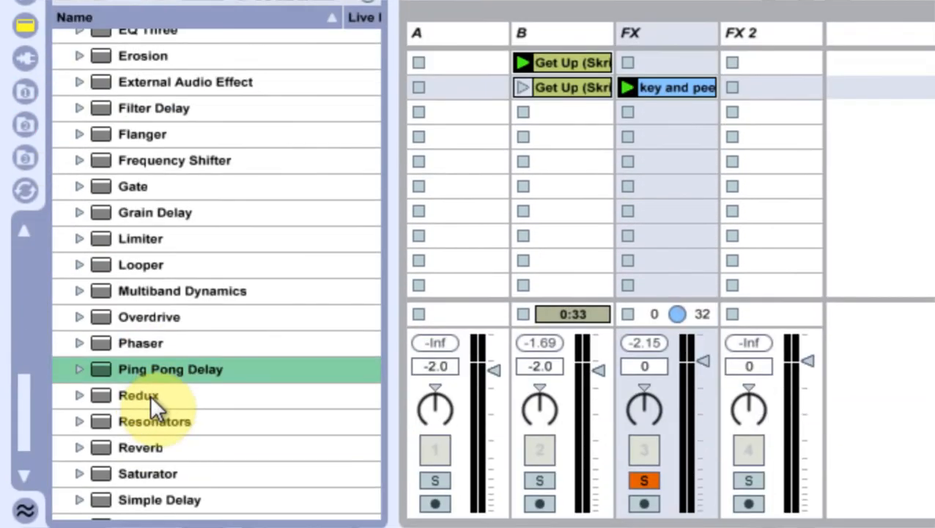
pyautogui.moveTo(102, 371); pyautogui.dragTo(677, 30)
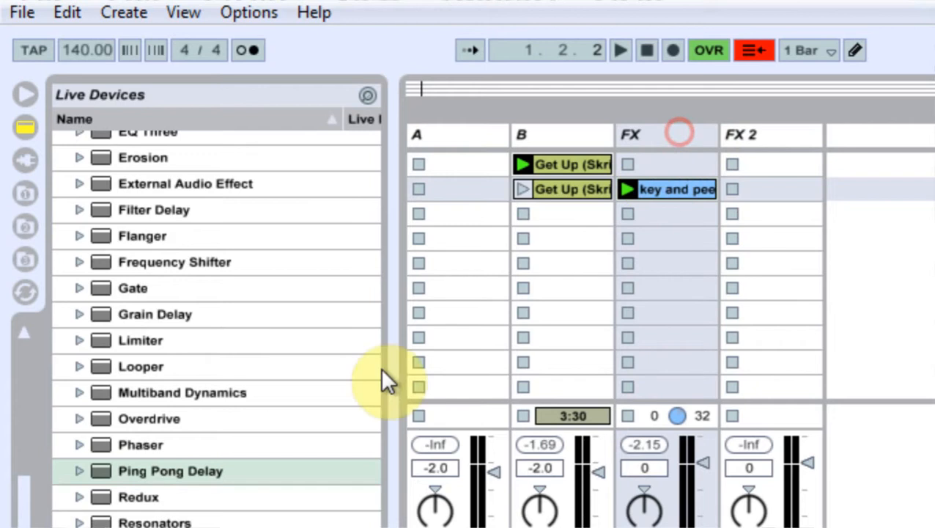
pyautogui.moveTo(107, 363); pyautogui.dragTo(525, 394)
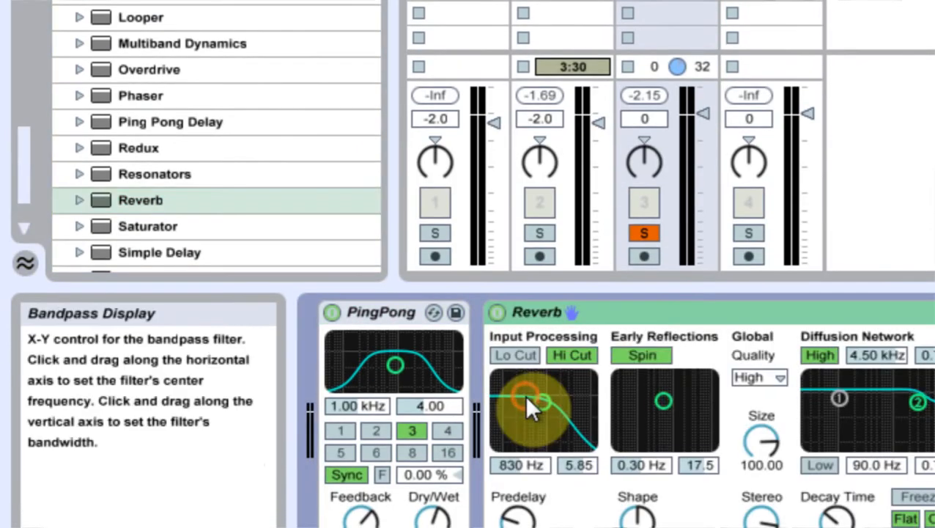
pyautogui.moveTo(648, 258); pyautogui.dragTo(330, 274)
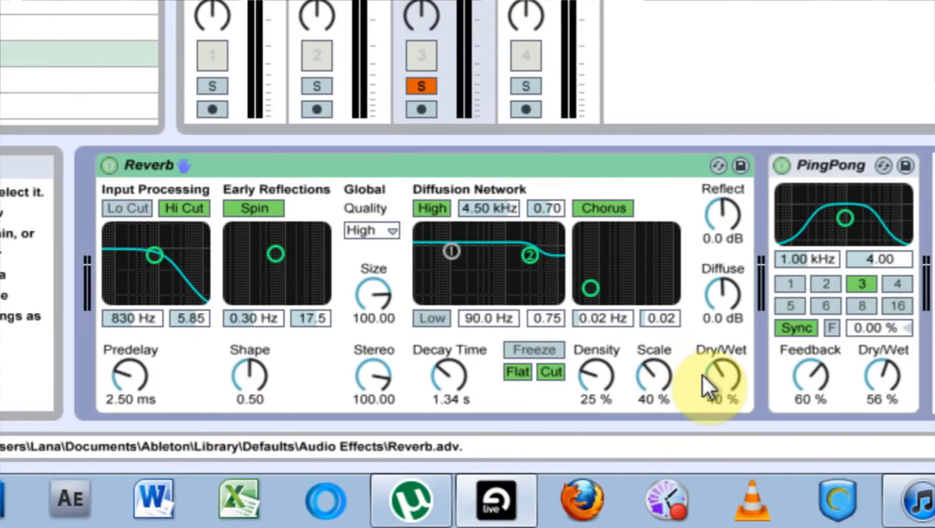
# Lower the Dry/Wet amounts of the Reverb and Ping Pong Delay on the FX track and fine-tune their settings.
pyautogui.moveTo(719, 375); pyautogui.dragTo(719, 388)
pyautogui.moveTo(434, 382); pyautogui.dragTo(434, 372)
pyautogui.moveTo(882, 364); pyautogui.dragTo(882, 379)
pyautogui.moveTo(595, 375); pyautogui.dragTo(595, 378)
pyautogui.moveTo(522, 375); pyautogui.dragTo(523, 392)
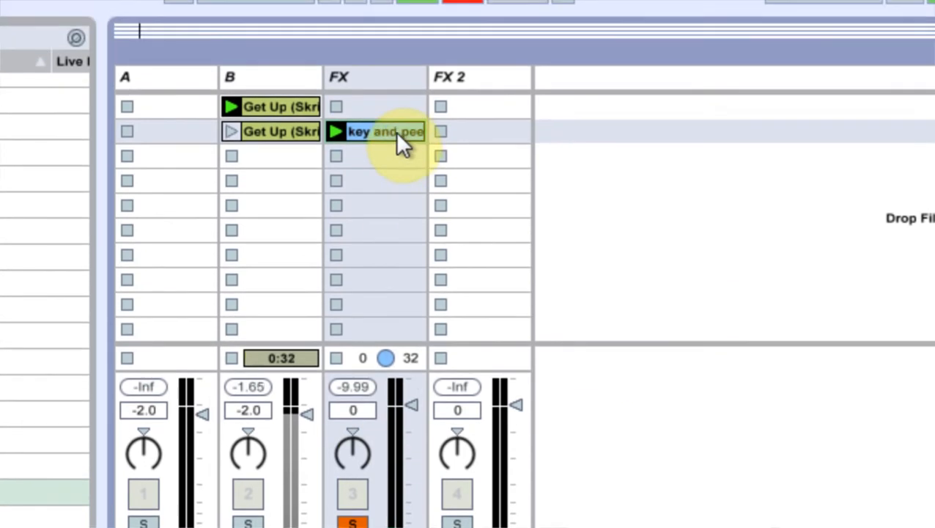
# Show the key and peele clip's volume envelope and audition the clip near its start.
pyautogui.click(395, 138)
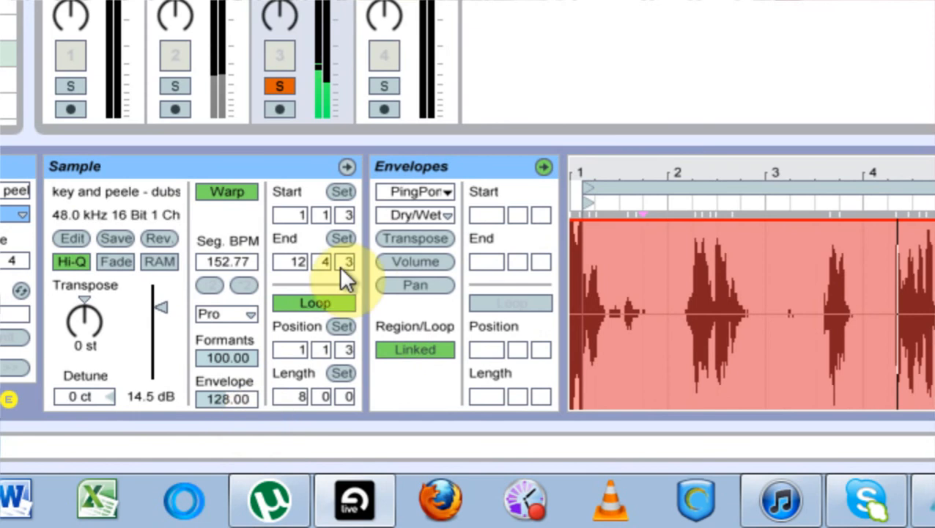
pyautogui.click(423, 261)
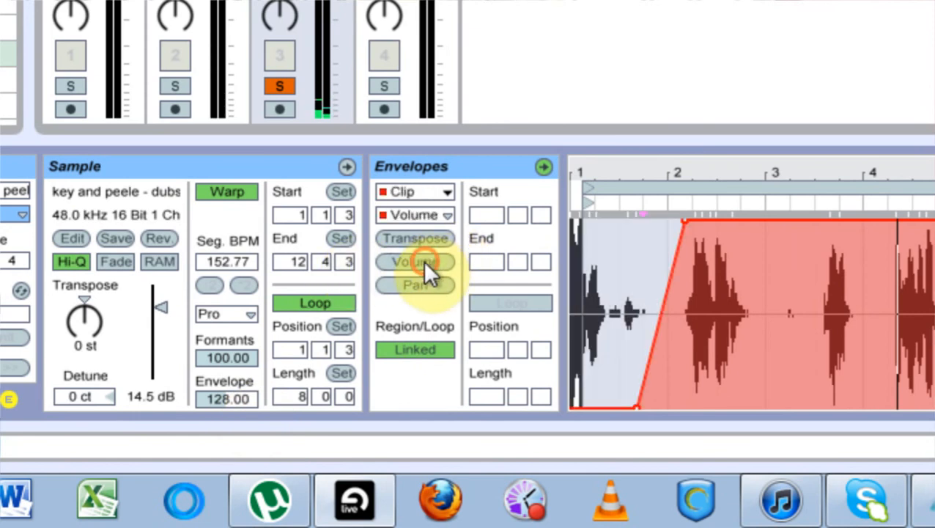
pyautogui.click(632, 169)
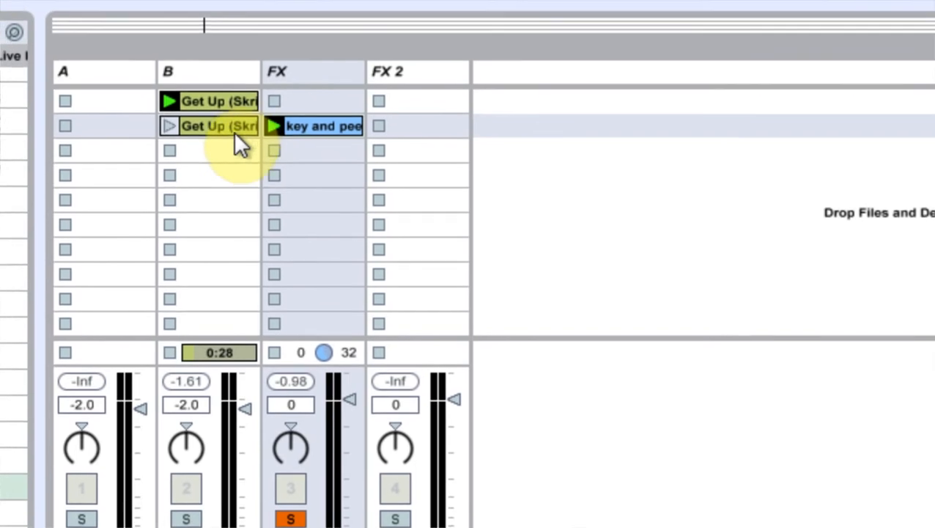
# Draw a volume fade-out on the duplicated Get Up clip, adding breakpoints at bars 121 and 123 and lowering the level after them.
pyautogui.click(234, 129)
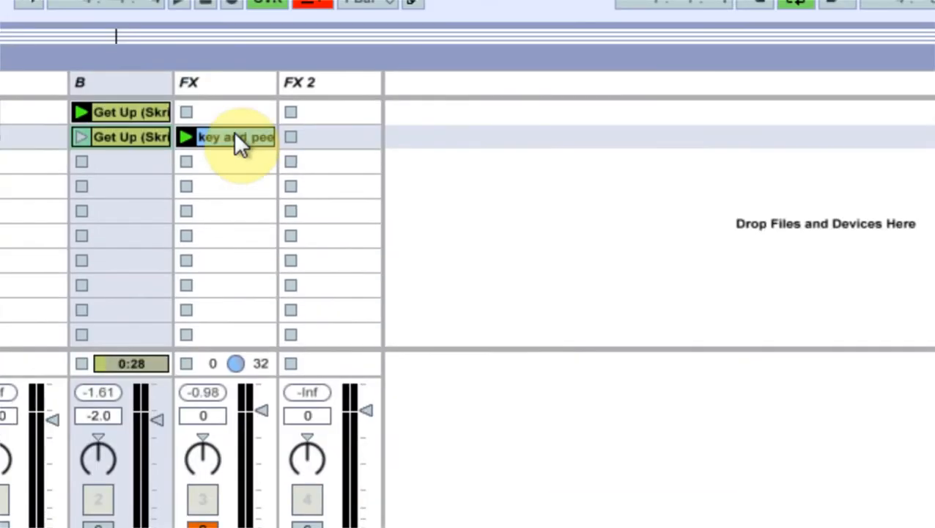
pyautogui.click(235, 139)
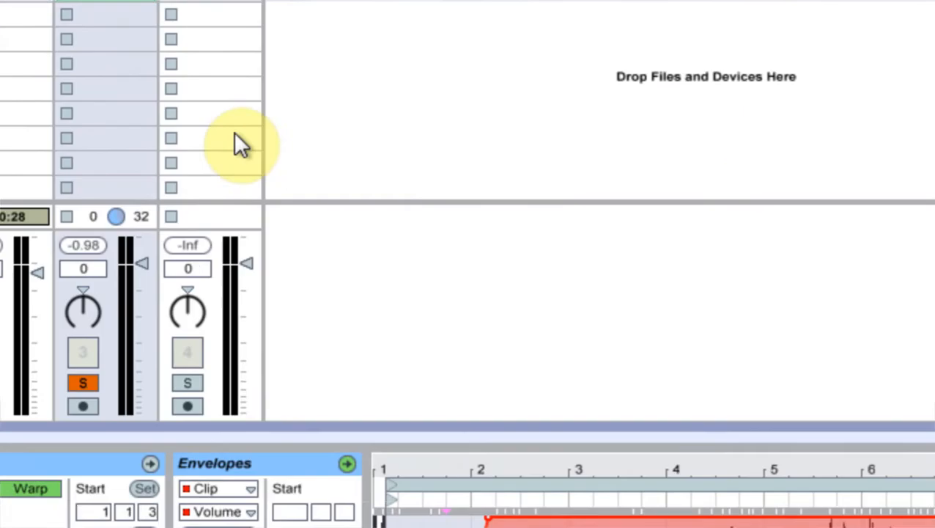
pyautogui.click(381, 161)
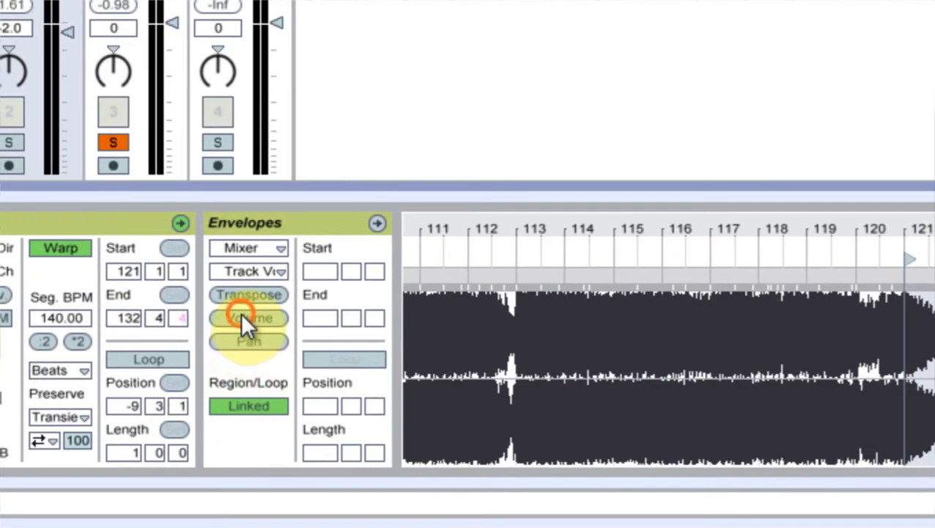
pyautogui.click(242, 318)
pyautogui.doubleClick(905, 277)
pyautogui.doubleClick(672, 273)
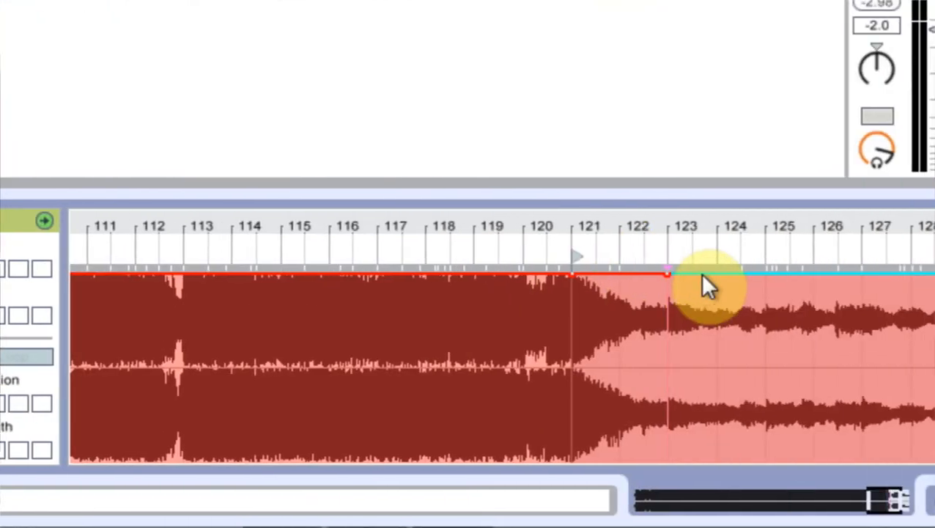
pyautogui.moveTo(701, 274); pyautogui.dragTo(751, 367)
pyautogui.click(443, 273)
pyautogui.moveTo(492, 275); pyautogui.dragTo(499, 282)
pyautogui.moveTo(765, 368); pyautogui.dragTo(756, 432)
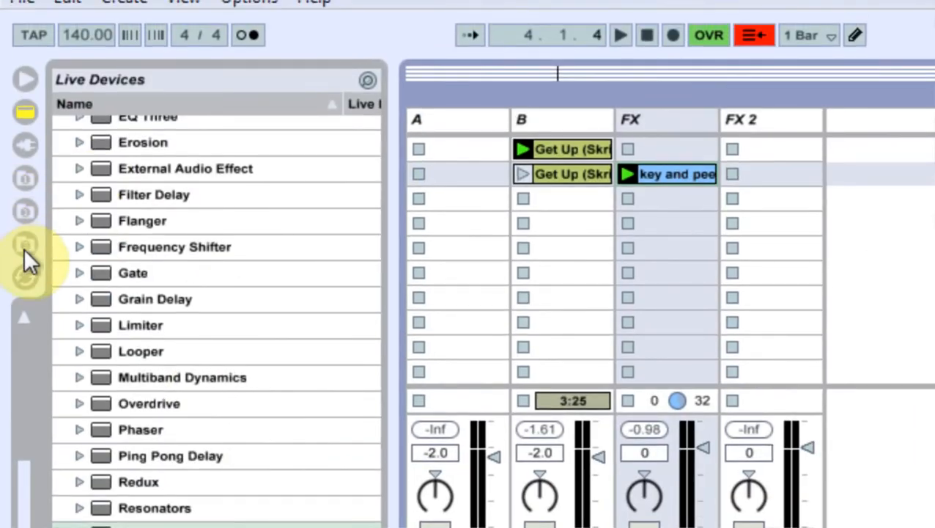
# Place _FX_64B_140_E.wav on the FX 2 track and audition its late section.
pyautogui.click(24, 248)
pyautogui.moveTo(154, 287); pyautogui.dragTo(805, 126)
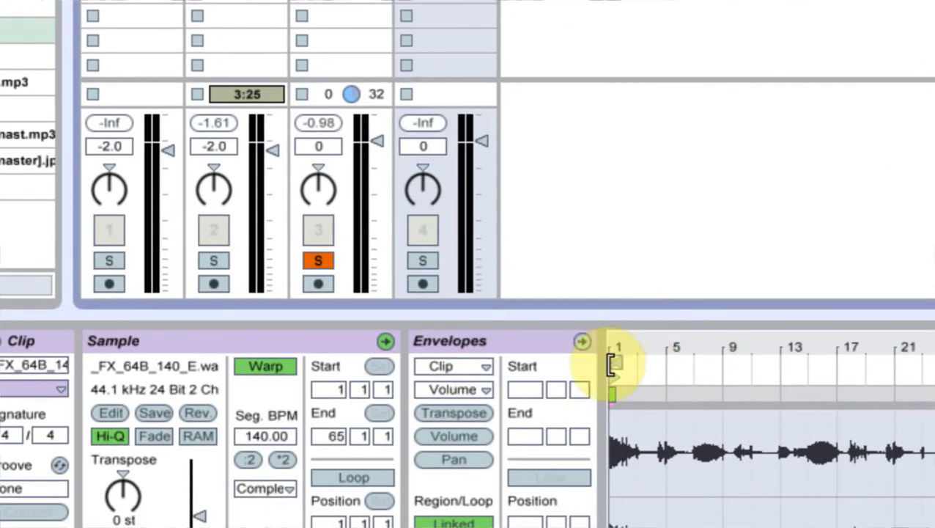
pyautogui.moveTo(620, 362); pyautogui.dragTo(624, 361)
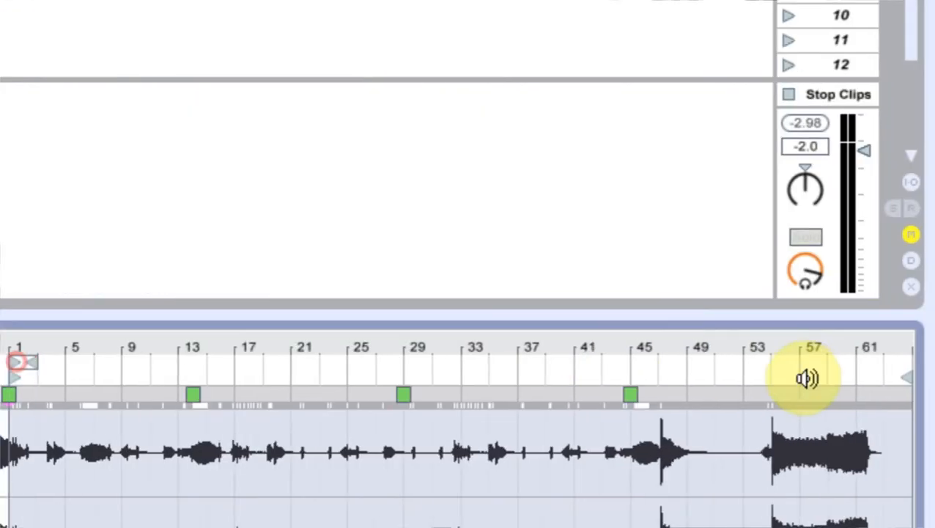
pyautogui.click(827, 380)
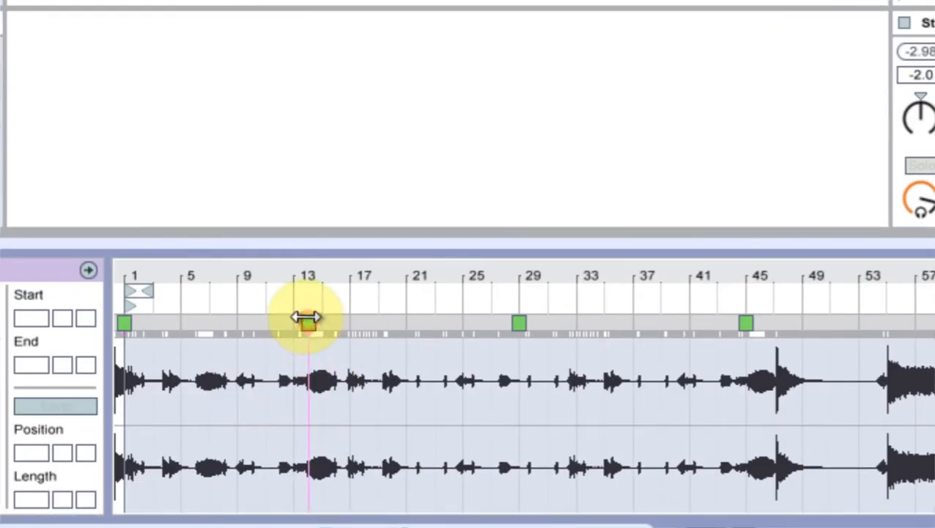
# Delete the extra warp markers from the _FX_64B_140_E clip and set its segment tempo to 140 BPM.
pyautogui.hotkey('ctrl', 'a')
pyautogui.press('Delete')
pyautogui.click(234, 363)
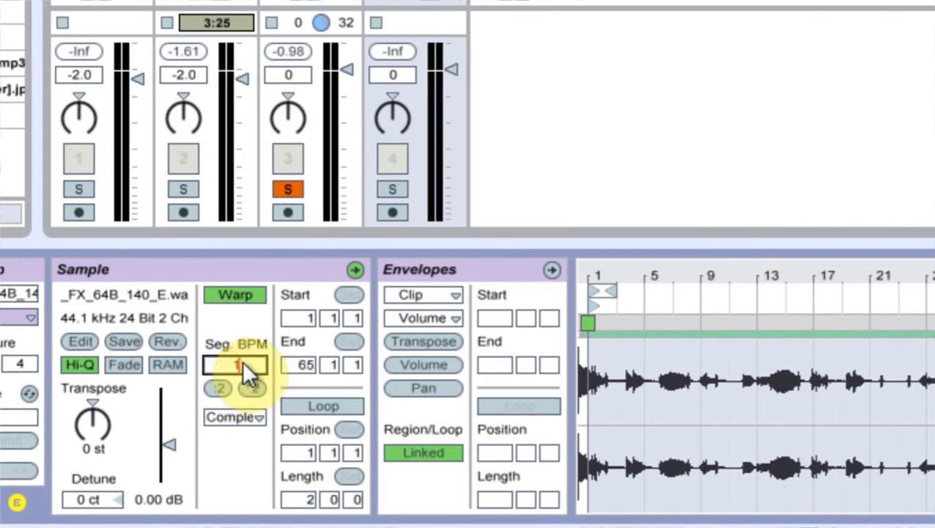
pyautogui.write('140')
pyautogui.press('Return')
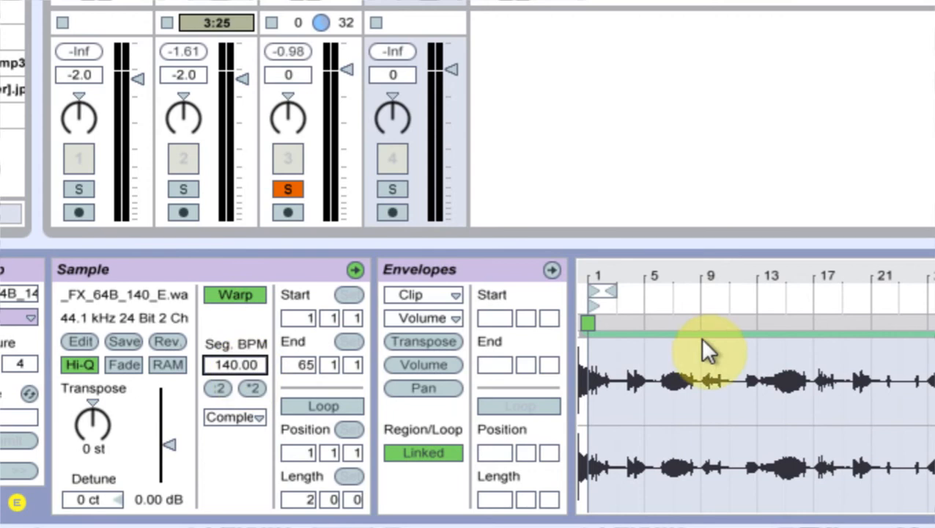
# Move the _FX_64B_140_E clip's start marker to 45.3.3.
pyautogui.click(588, 304)
pyautogui.moveTo(709, 307)
pyautogui.mouseDown()
pyautogui.moveTo(871, 297)
pyautogui.moveTo(720, 296)
pyautogui.mouseUp()
pyautogui.moveTo(87, 268); pyautogui.dragTo(148, 378)
pyautogui.moveTo(415, 271); pyautogui.dragTo(416, 265)
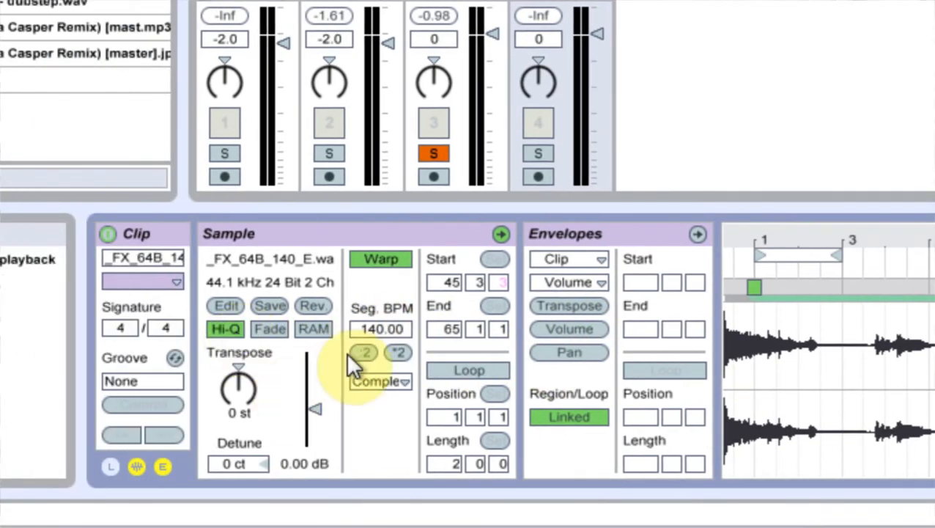
# Turn off warping on the _FX_64B_140_E clip, move its start marker to the beginning of the sample, and turn warping back on.
pyautogui.click(158, 261)
pyautogui.moveTo(699, 272); pyautogui.dragTo(695, 268)
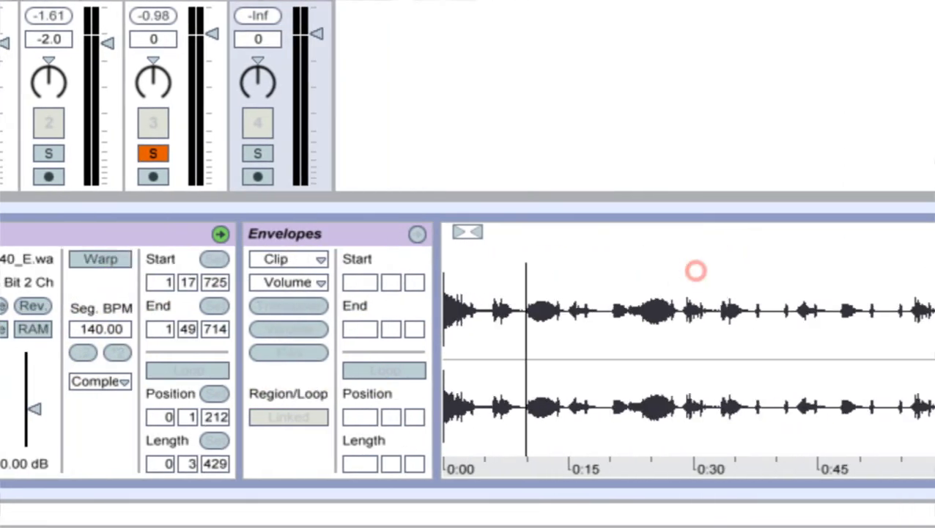
pyautogui.moveTo(766, 248); pyautogui.dragTo(231, 240)
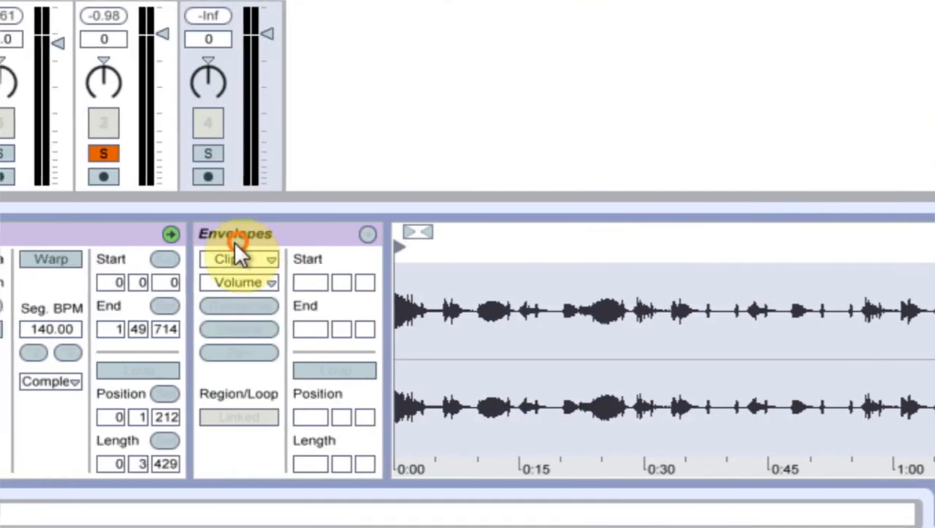
pyautogui.click(238, 259)
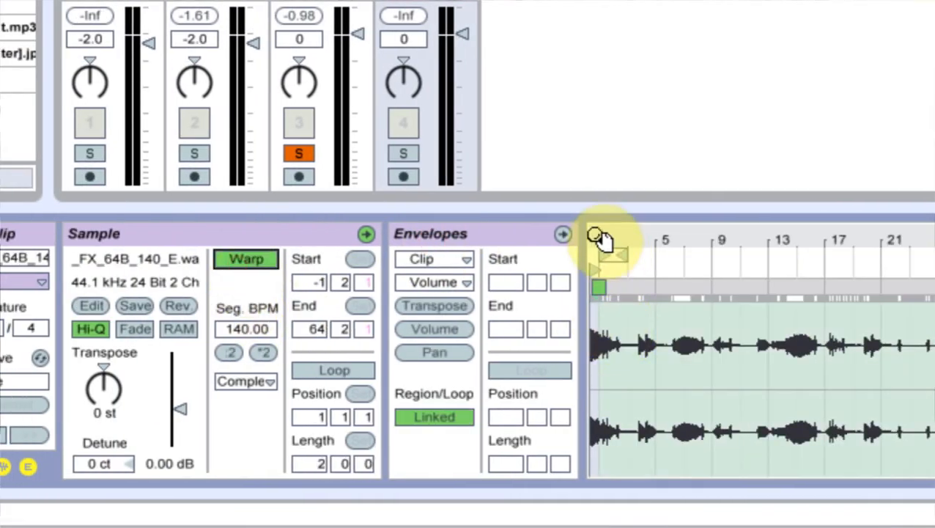
# Set beat 1.1.1 at the beginning of the _FX_64B_140_E sample.
pyautogui.moveTo(606, 247); pyautogui.dragTo(597, 249)
pyautogui.click(591, 278)
pyautogui.rightClick(592, 272)
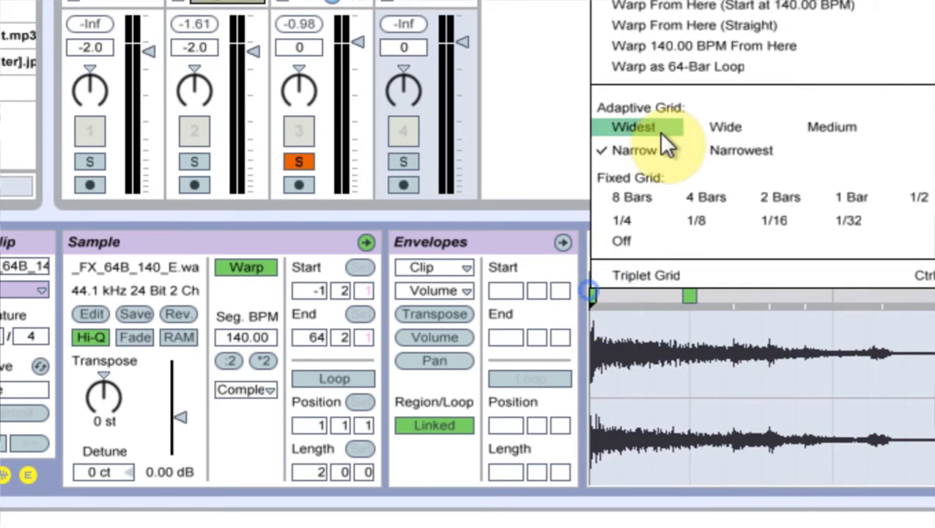
pyautogui.click(640, 176)
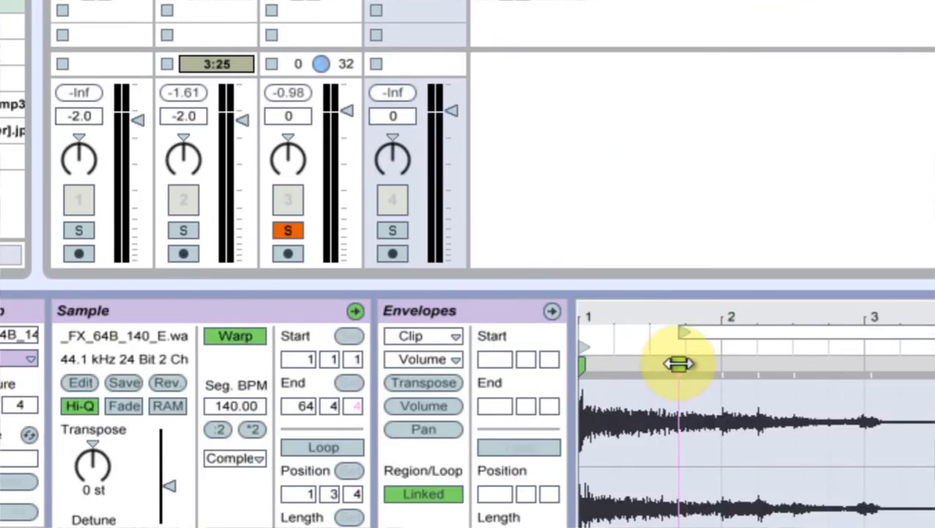
# Remove the leftover warp marker from the _FX_64B_140_E clip and move the clip's start marker to 57.1.1.
pyautogui.moveTo(654, 309); pyautogui.dragTo(654, 250)
pyautogui.moveTo(588, 350)
pyautogui.mouseDown()
pyautogui.moveTo(907, 338)
pyautogui.moveTo(805, 323)
pyautogui.moveTo(804, 403)
pyautogui.moveTo(97, 374)
pyautogui.moveTo(805, 313)
pyautogui.mouseUp()
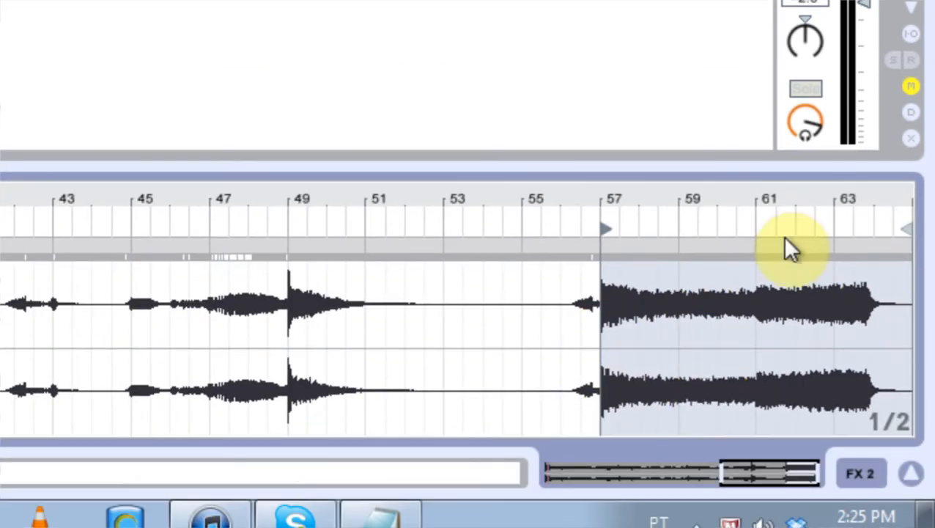
pyautogui.moveTo(726, 194); pyautogui.dragTo(727, 147)
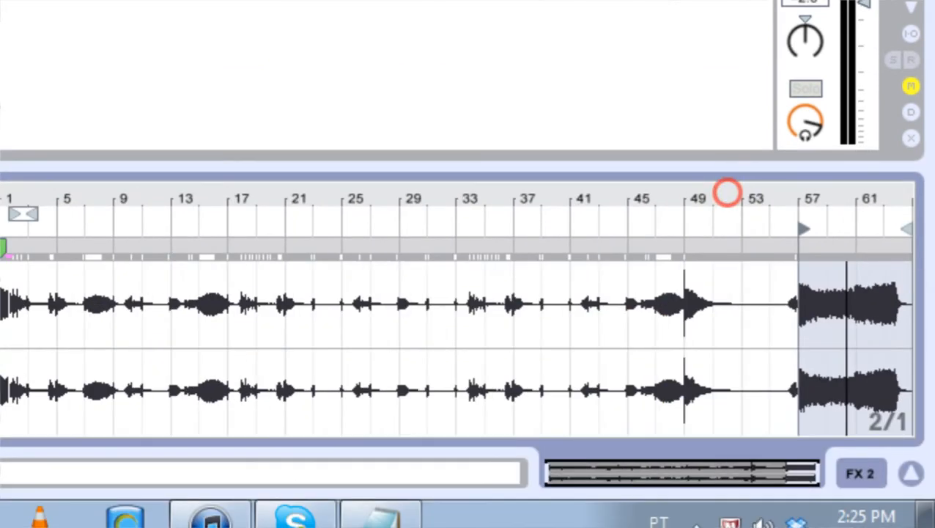
# Move the _FX_64B_140_E clip's loop brace to 57.1.1 and extend it to the clip's end, with a length of 7.3.3.
pyautogui.moveTo(24, 215); pyautogui.dragTo(234, 226)
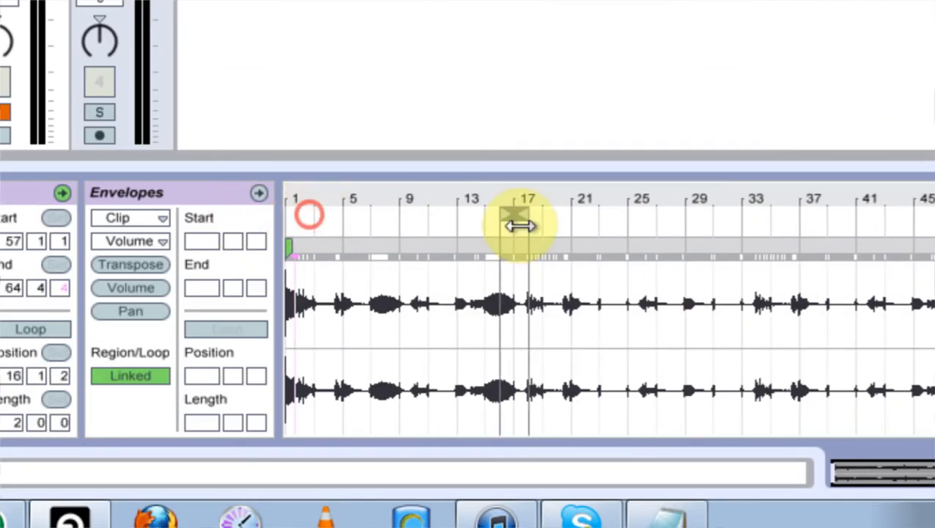
pyautogui.moveTo(520, 226); pyautogui.dragTo(383, 290)
pyautogui.moveTo(478, 188); pyautogui.dragTo(528, 154)
pyautogui.moveTo(515, 214); pyautogui.dragTo(932, 233)
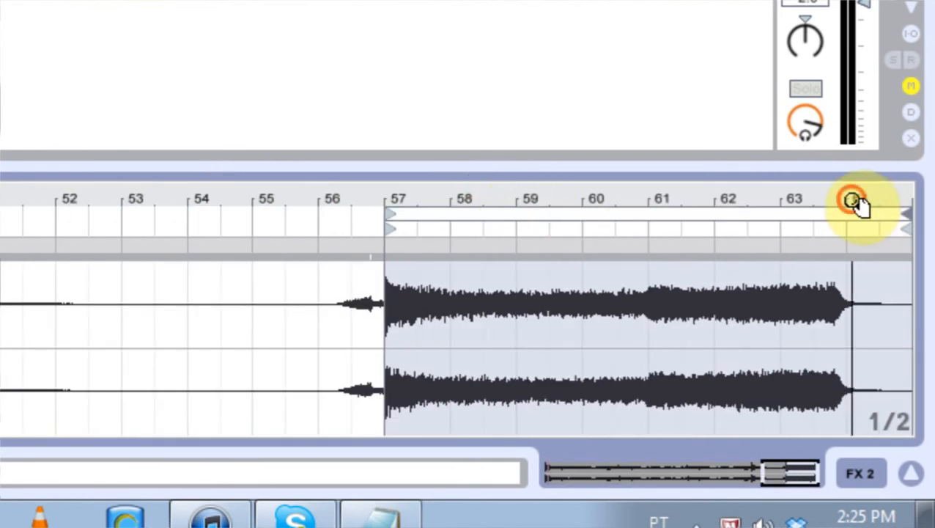
pyautogui.moveTo(857, 202); pyautogui.dragTo(872, 188)
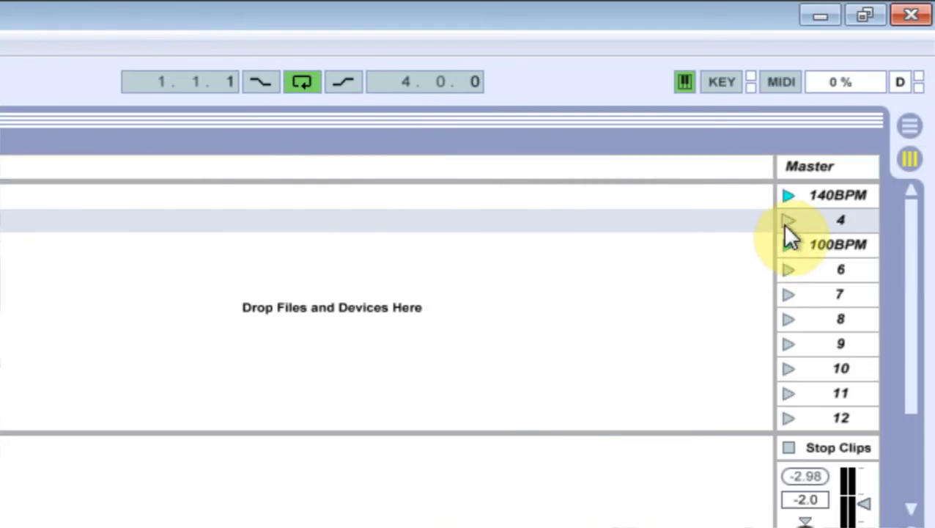
# Launch scene 4 to audition the Get Up, key and peele and _FX_64B_140_E clips together, and stop playback.
pyautogui.click(785, 222)
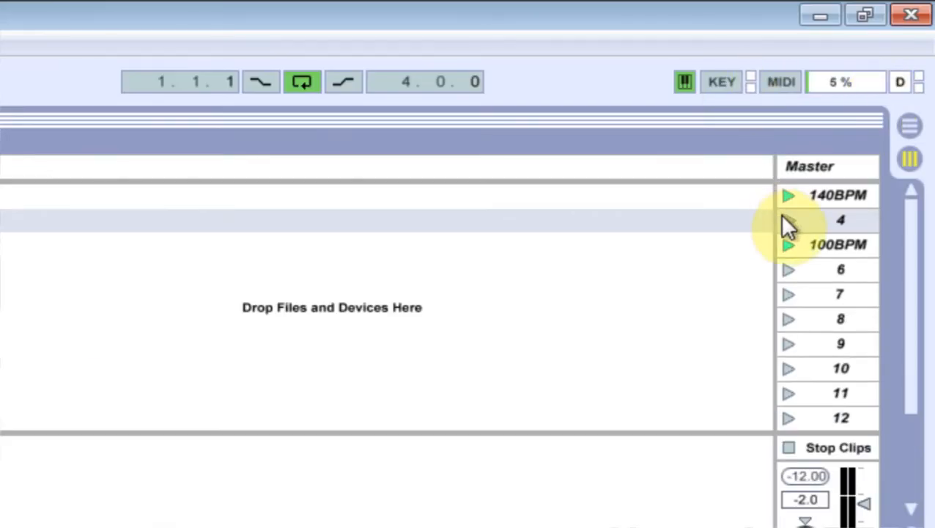
pyautogui.click(783, 218)
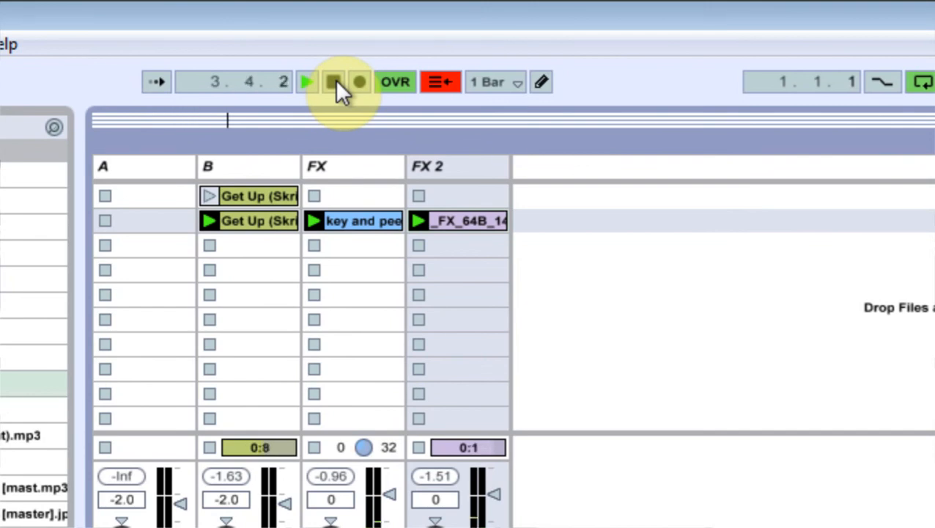
pyautogui.click(334, 82)
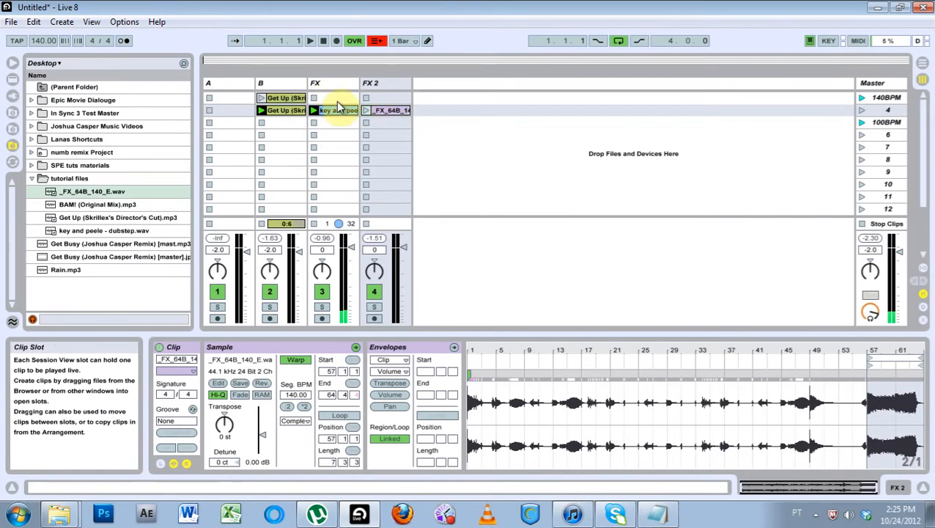
# Review the waveforms and volume fades of both Get Up clips, the key and peele clip and the _FX_64B_140_E clip.
pyautogui.click(337, 109)
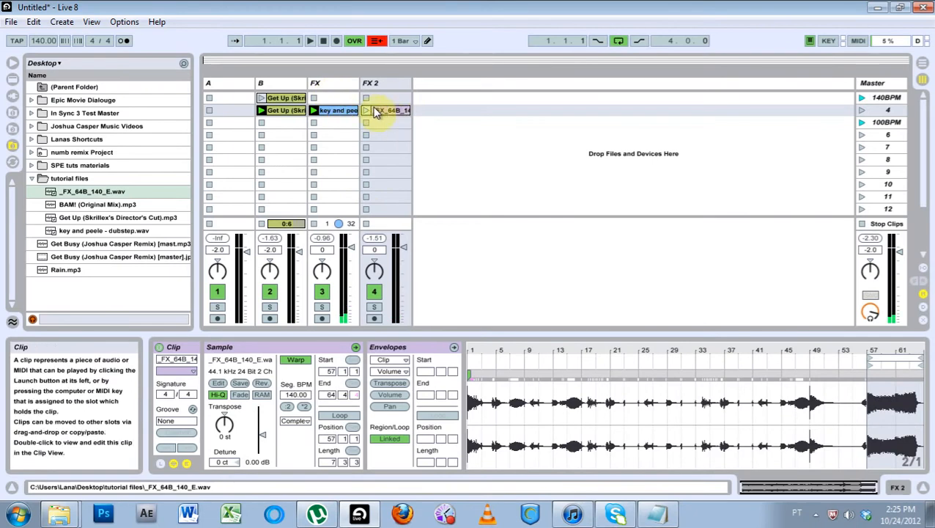
pyautogui.click(285, 99)
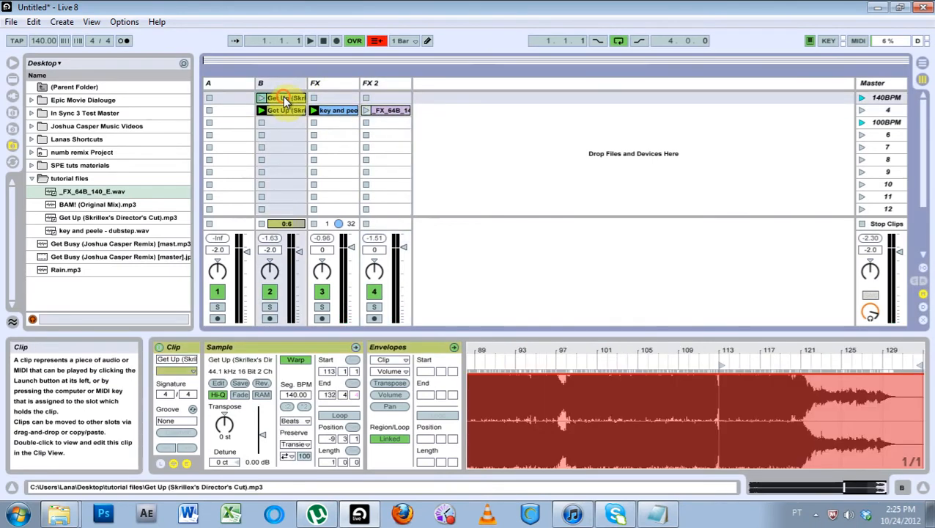
pyautogui.click(284, 111)
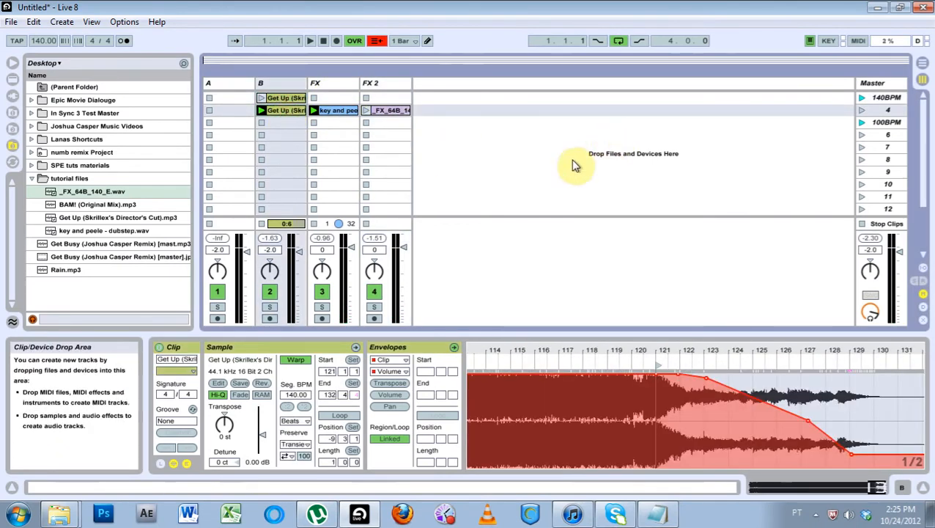
pyautogui.click(328, 111)
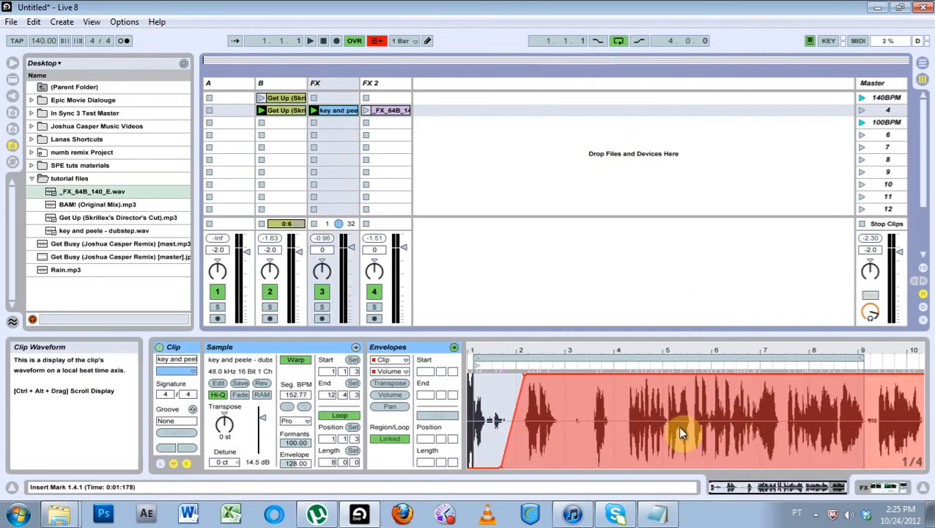
pyautogui.click(389, 112)
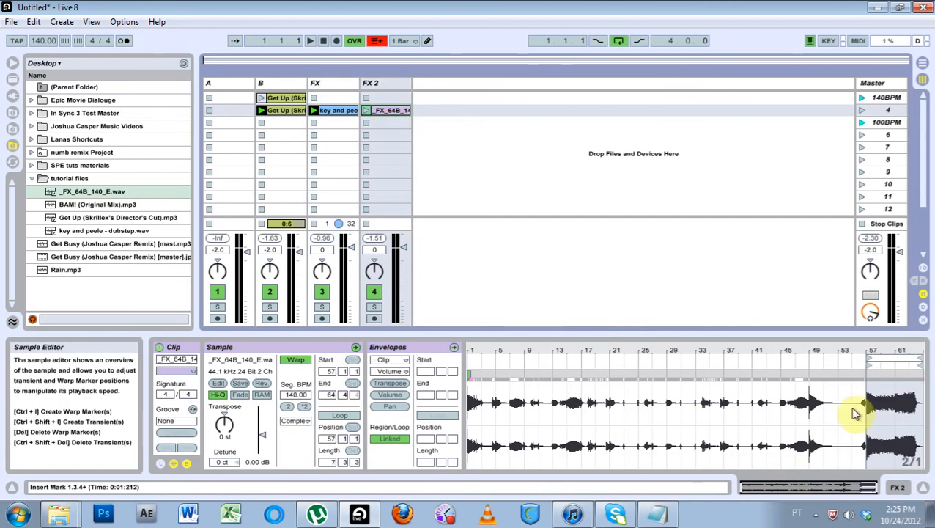
pyautogui.moveTo(872, 363); pyautogui.dragTo(852, 428)
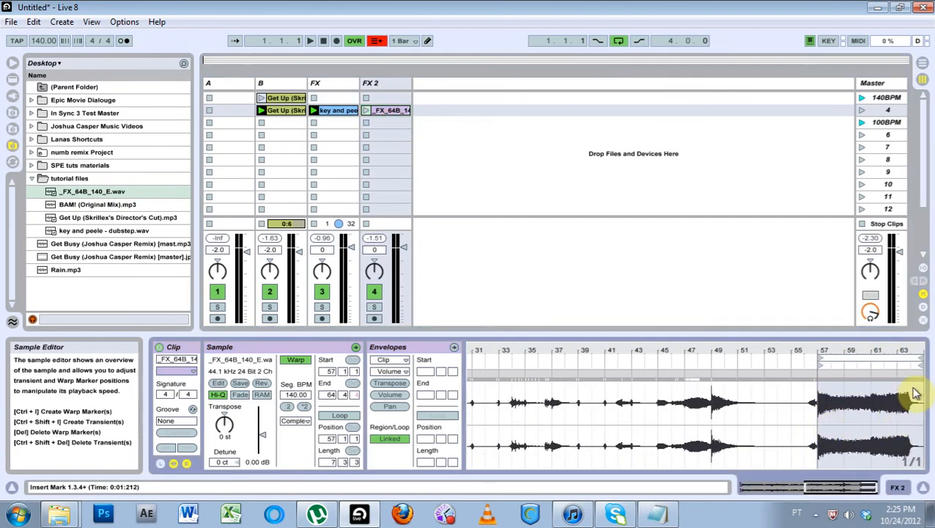
pyautogui.moveTo(893, 357); pyautogui.dragTo(896, 401)
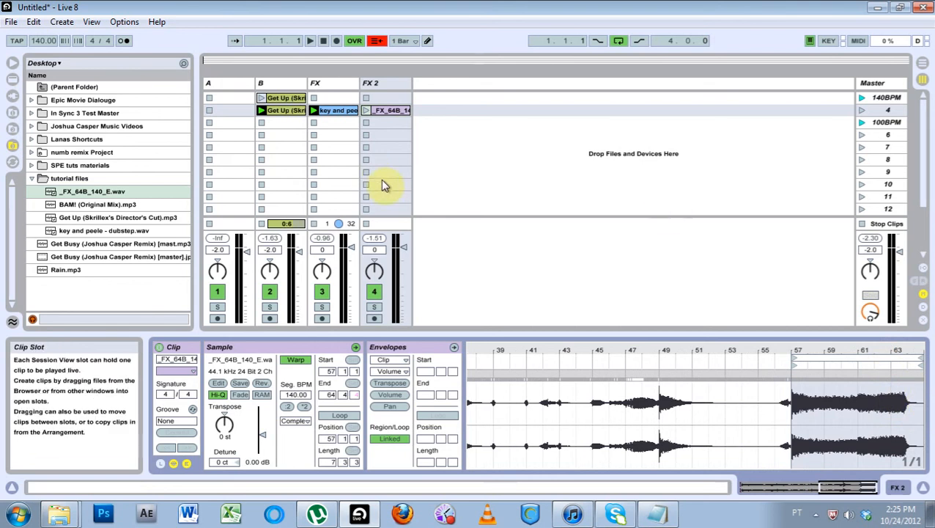
# Search iTunes for "bam" and place BAM! (Original Mix) in track B's slot of the 100BPM scene.
pyautogui.click(577, 516)
pyautogui.click(849, 162)
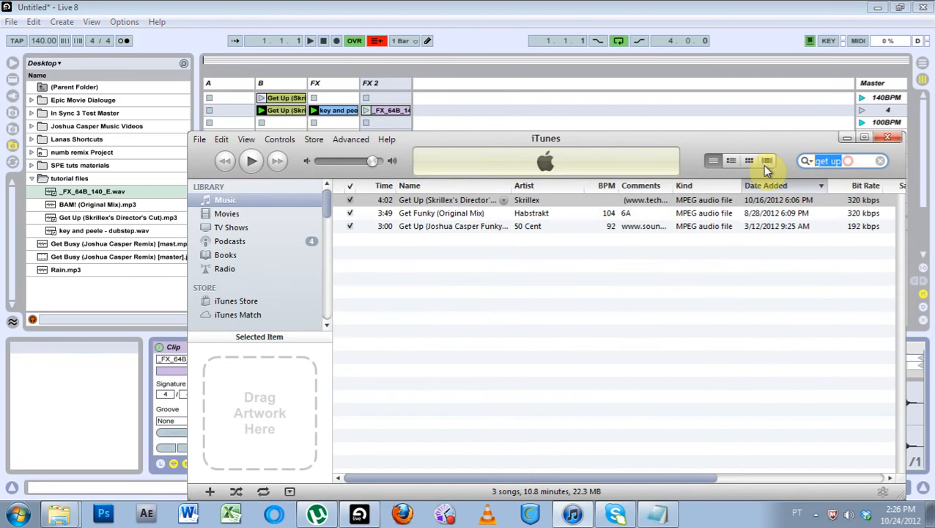
pyautogui.moveTo(819, 150); pyautogui.dragTo(738, 157)
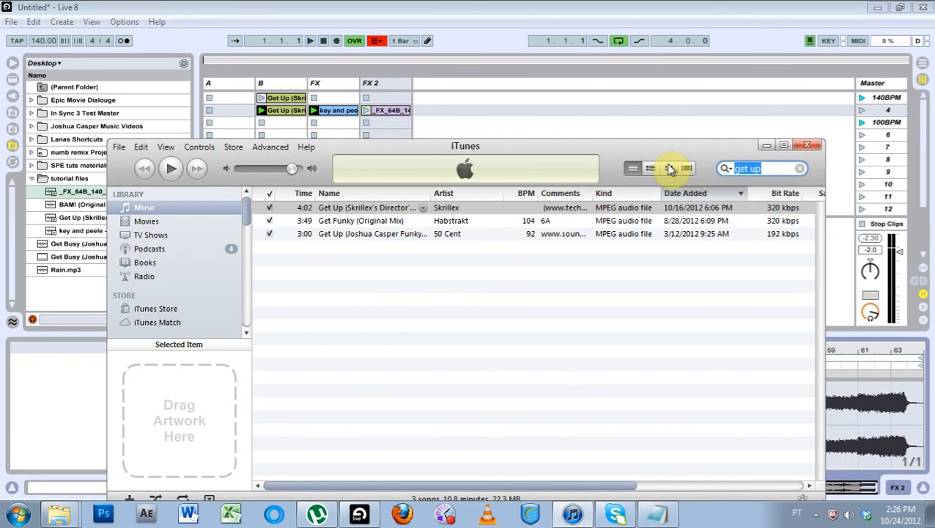
pyautogui.write('bam')
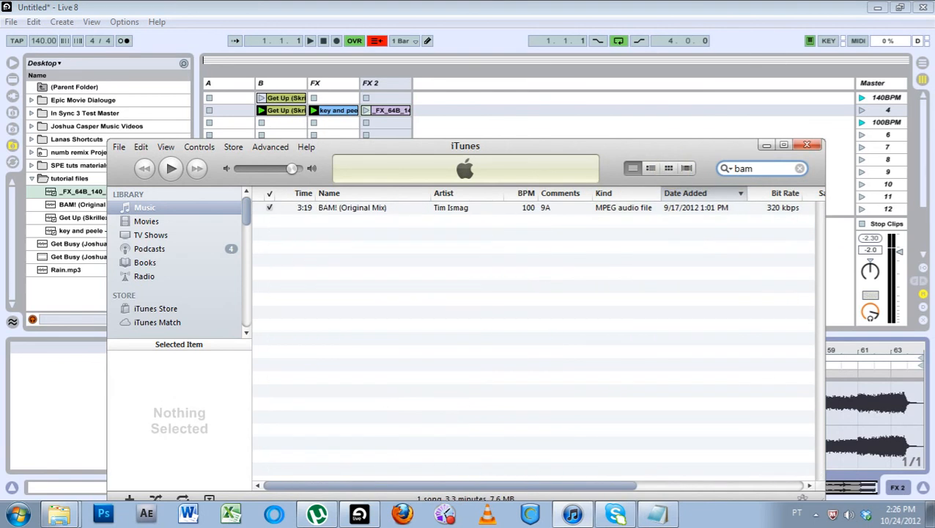
pyautogui.moveTo(372, 211); pyautogui.dragTo(381, 121)
pyautogui.click(773, 147)
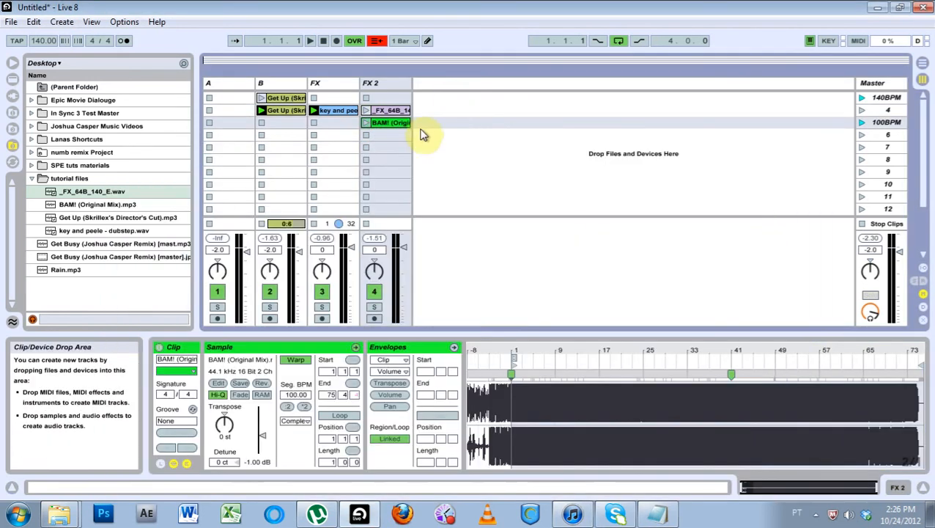
pyautogui.moveTo(261, 133); pyautogui.dragTo(279, 122)
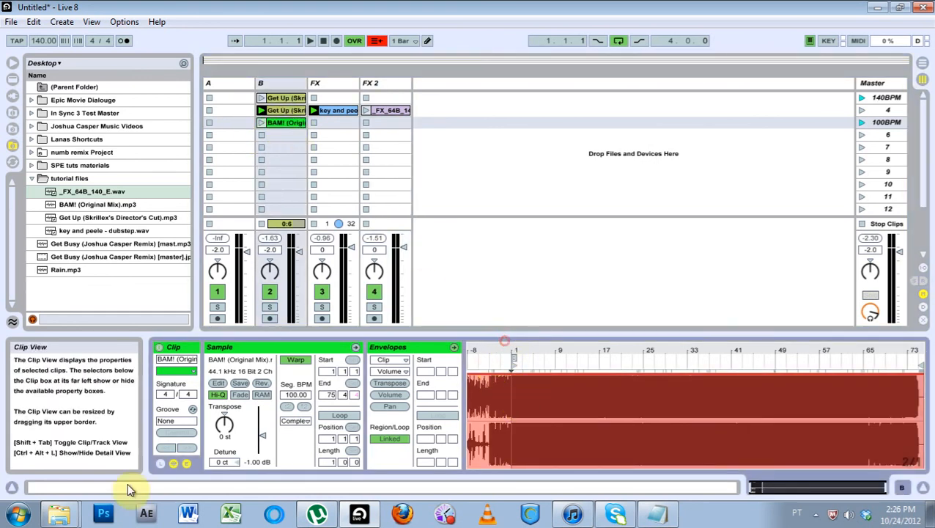
# With the envelope settings hidden, move the BAM! clip's start marker to -4.1.1 and set its warp mode to Beats.
pyautogui.click(186, 464)
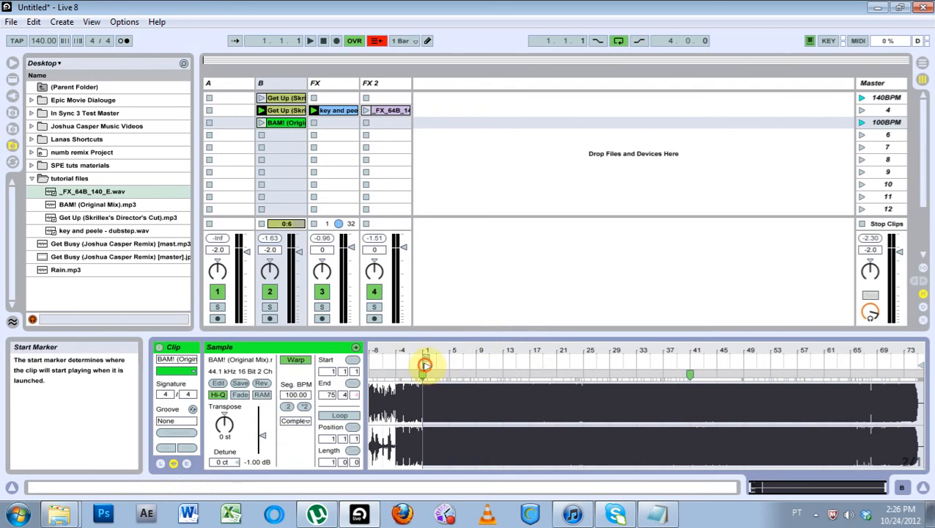
pyautogui.moveTo(400, 355); pyautogui.dragTo(440, 433)
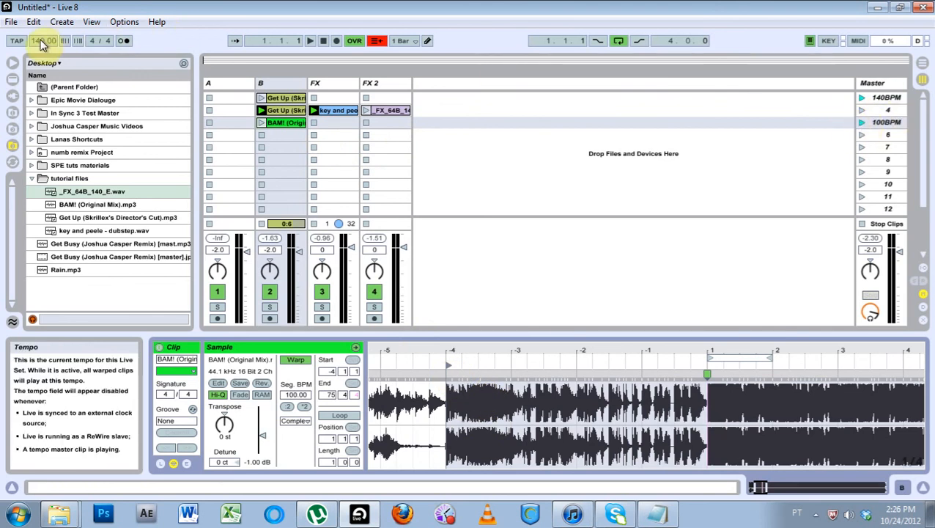
pyautogui.click(295, 421)
pyautogui.click(293, 431)
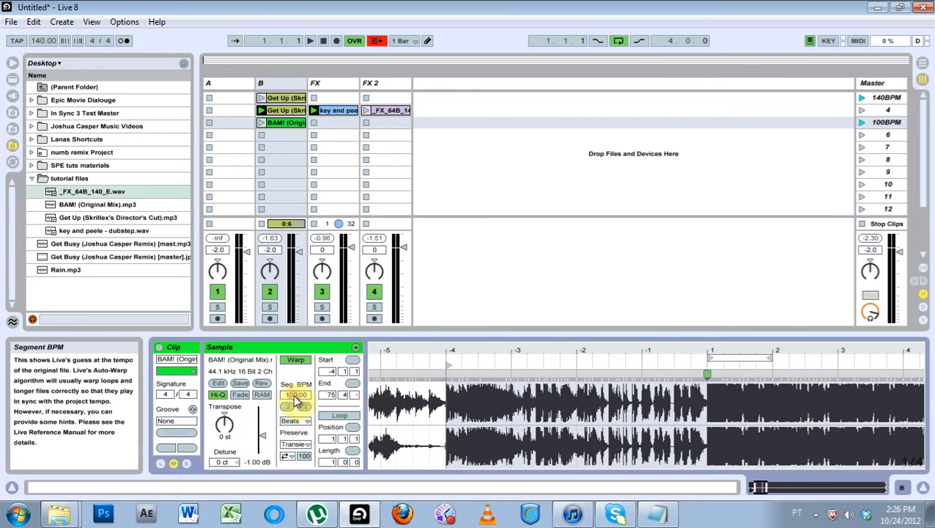
# Launch the 100BPM scene to audition the BAM! clip's intro leading up to beat 1.
pyautogui.click(863, 123)
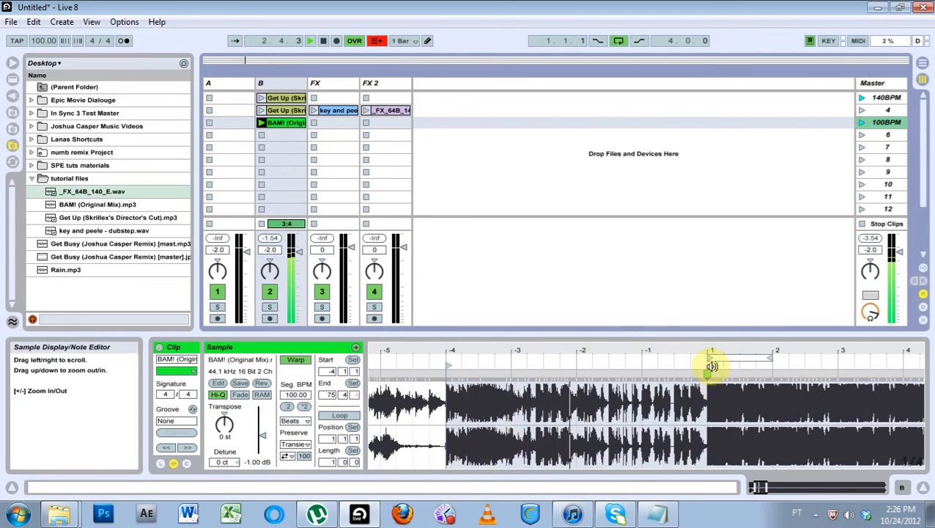
pyautogui.moveTo(463, 348); pyautogui.dragTo(453, 347)
pyautogui.moveTo(770, 347); pyautogui.dragTo(713, 344)
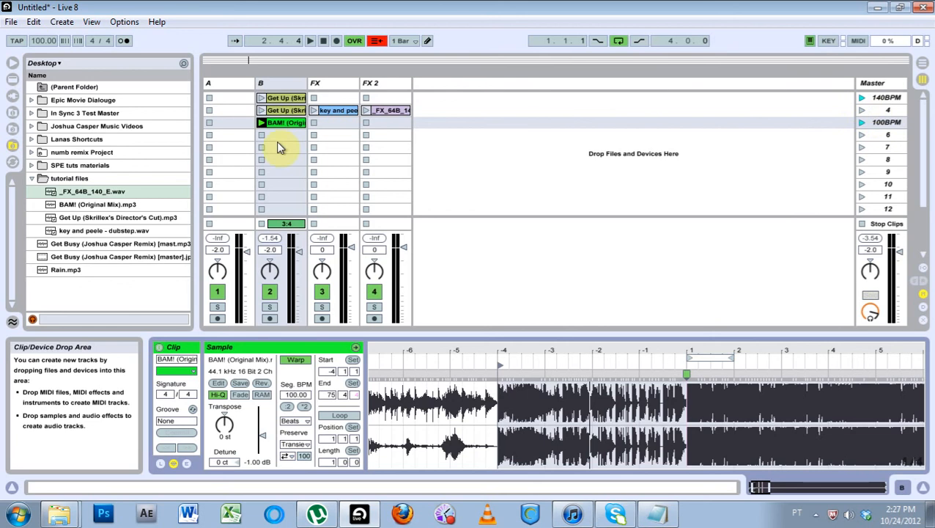
# Audition the full transition by launching the 140BPM scene, scene 4 and the 100BPM scene in turn, and stop playback.
pyautogui.click(273, 98)
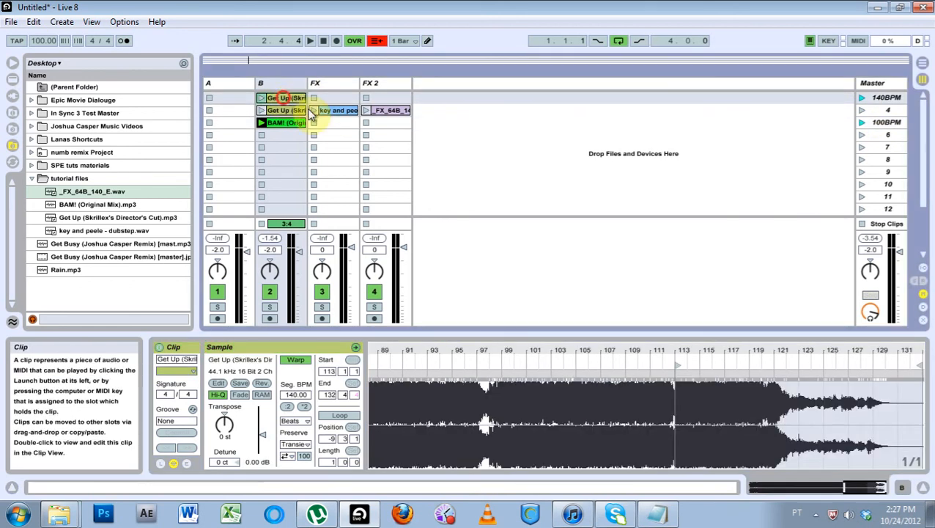
pyautogui.click(863, 98)
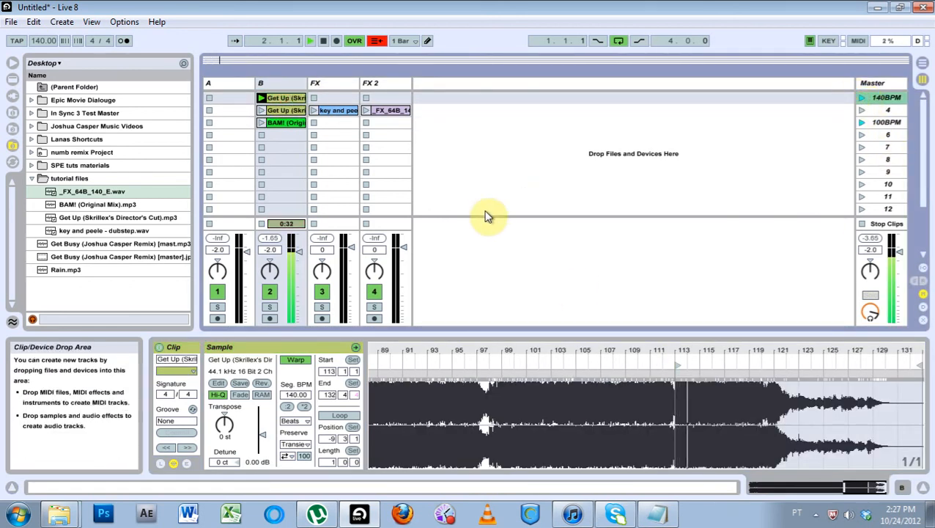
pyautogui.click(862, 111)
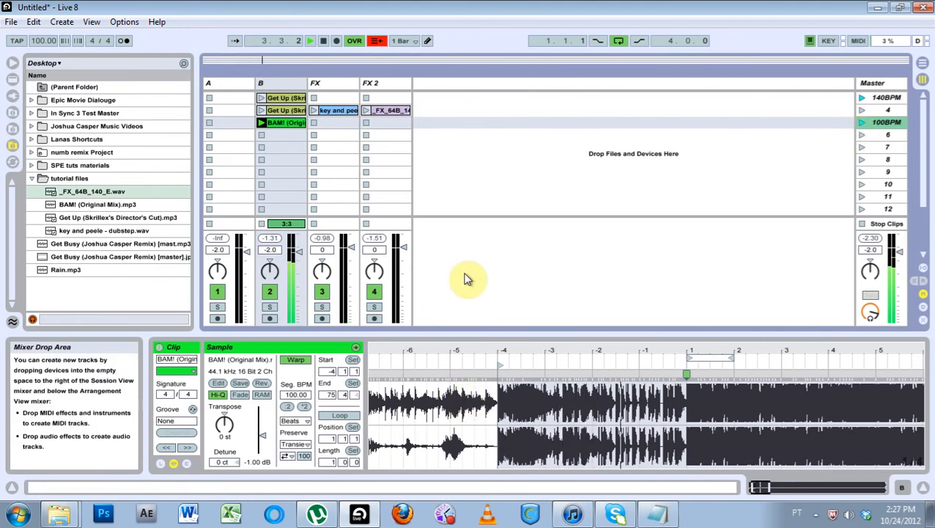
pyautogui.click(325, 43)
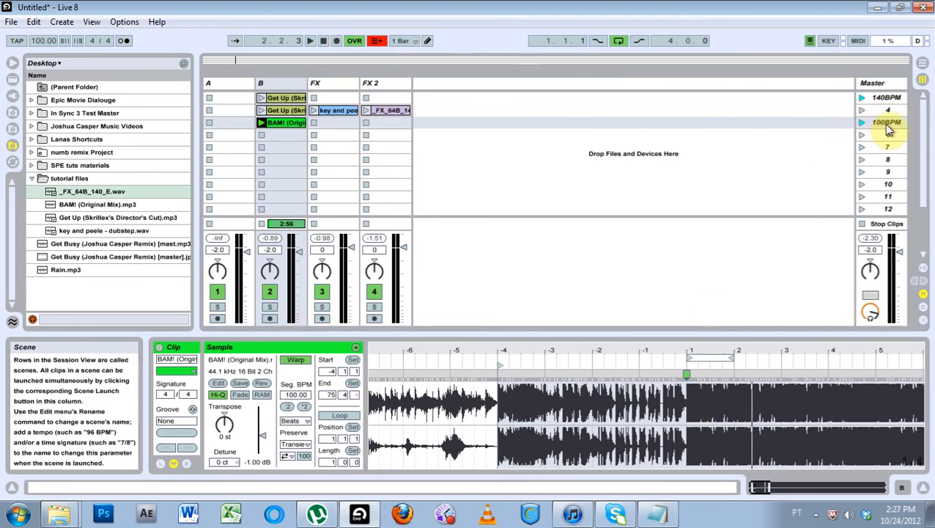
# Review the BAM!, key and peele and first Get Up clips, and select the 100BPM scene with playback stopped.
pyautogui.moveTo(724, 350); pyautogui.dragTo(513, 361)
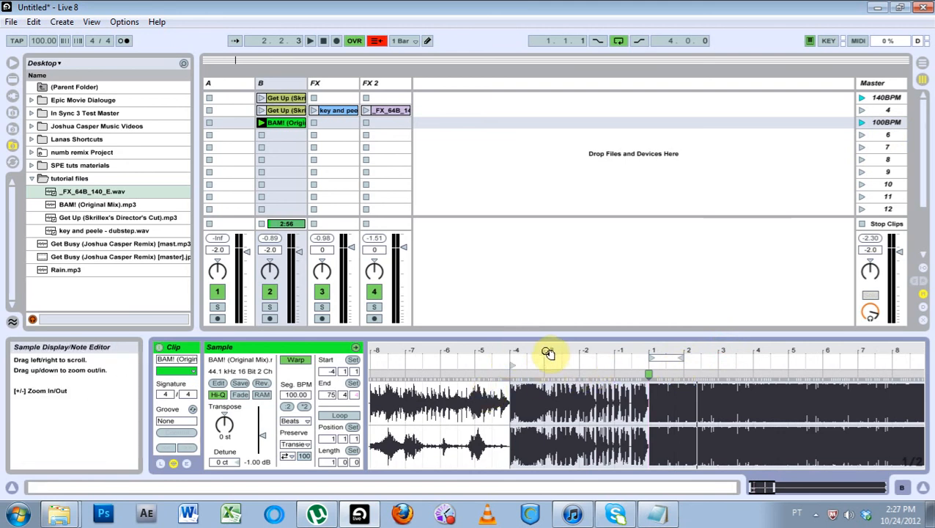
pyautogui.click(340, 114)
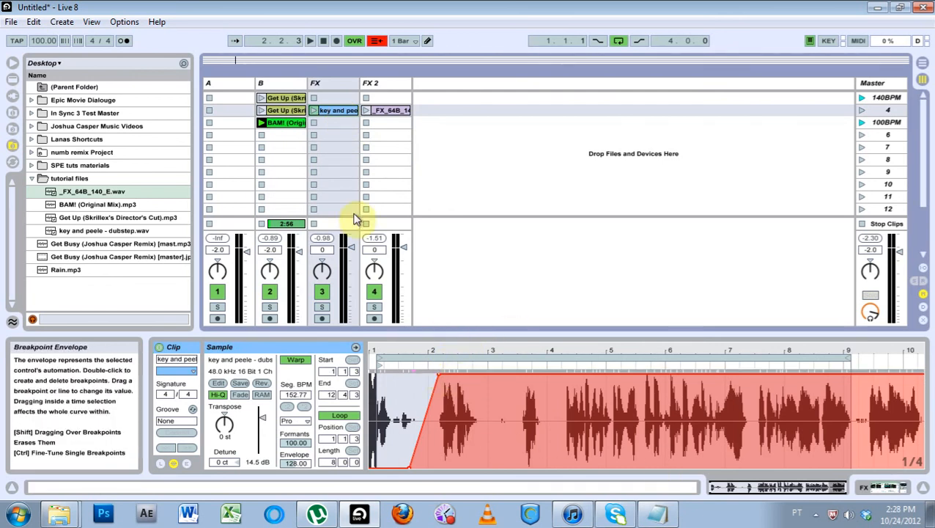
pyautogui.click(282, 123)
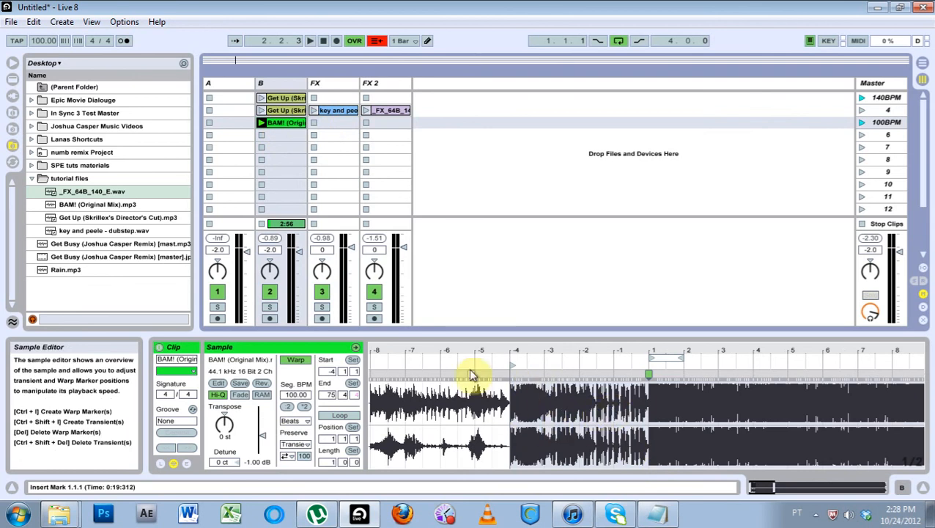
pyautogui.click(275, 98)
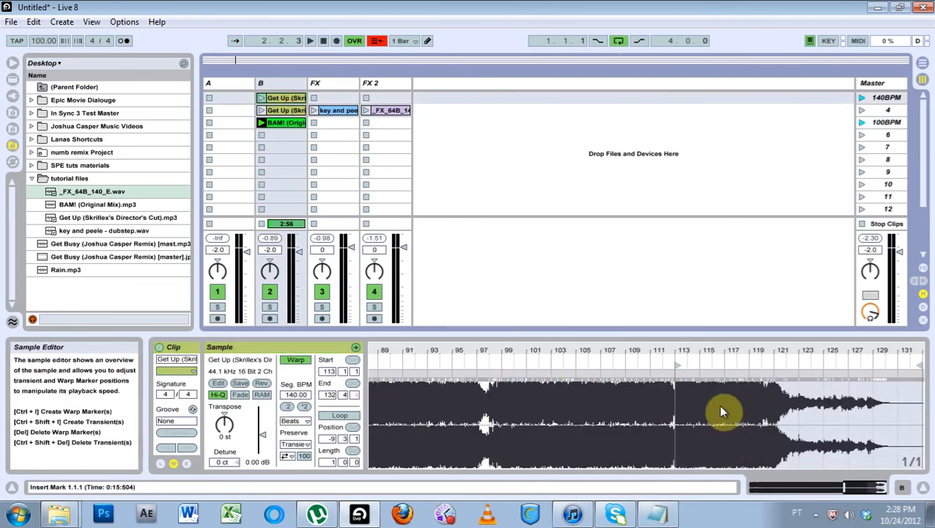
pyautogui.click(884, 123)
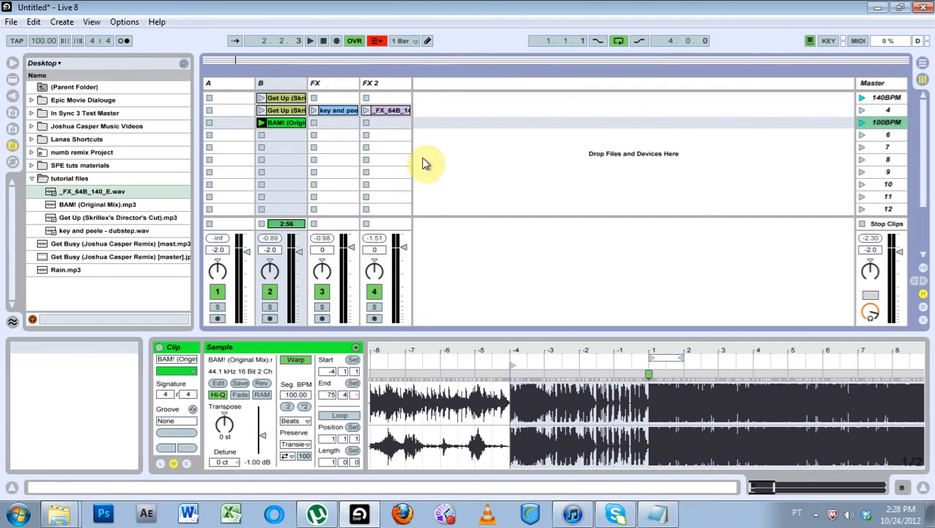
pyautogui.click(325, 42)
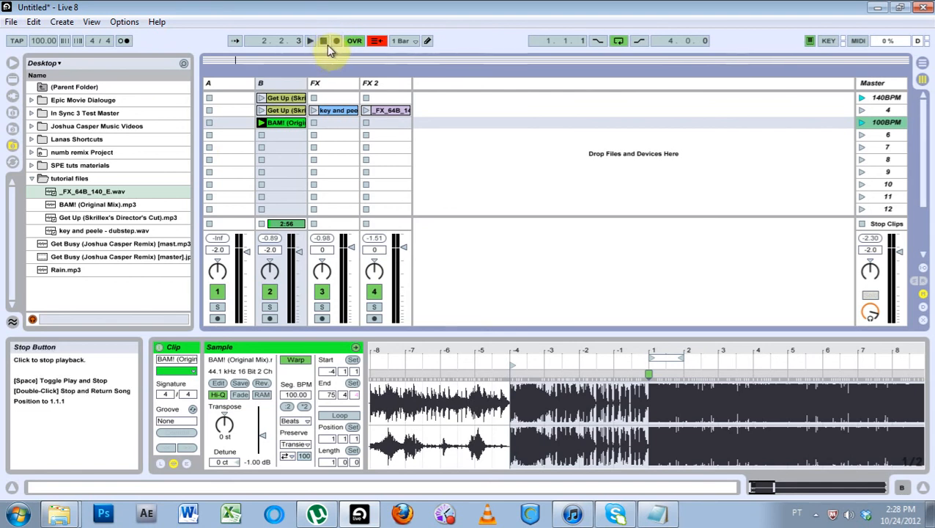